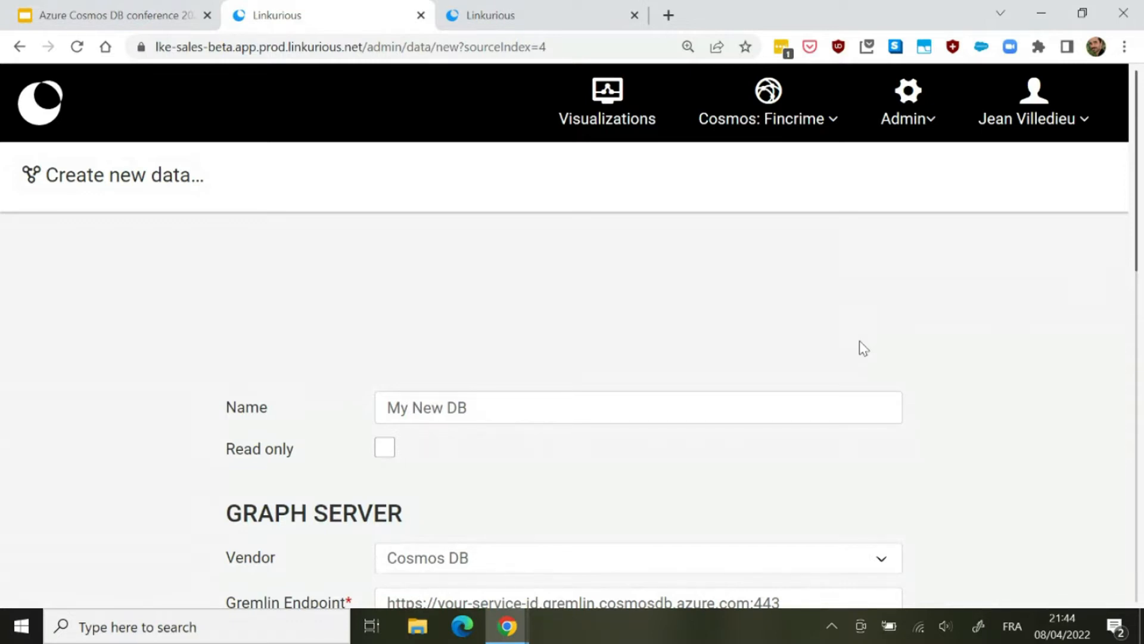
Look over the Create new data source form, then switch to the Linkurious Home dashboard
scroll(860, 342, down, 4)
scroll(937, 442, down, 2)
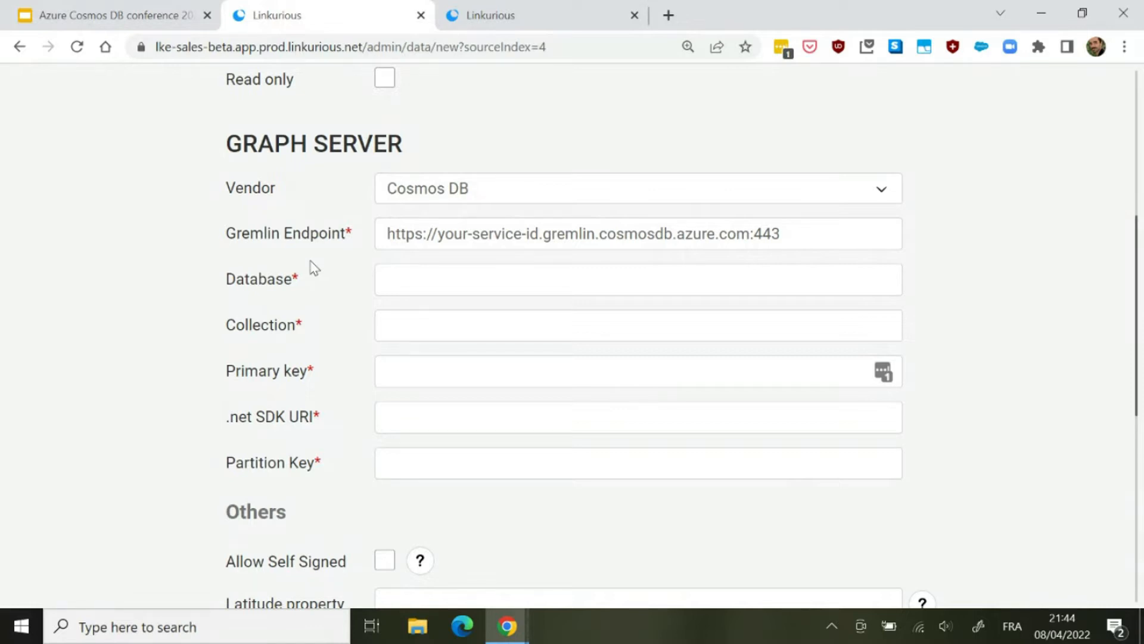
scroll(313, 268, down, 6)
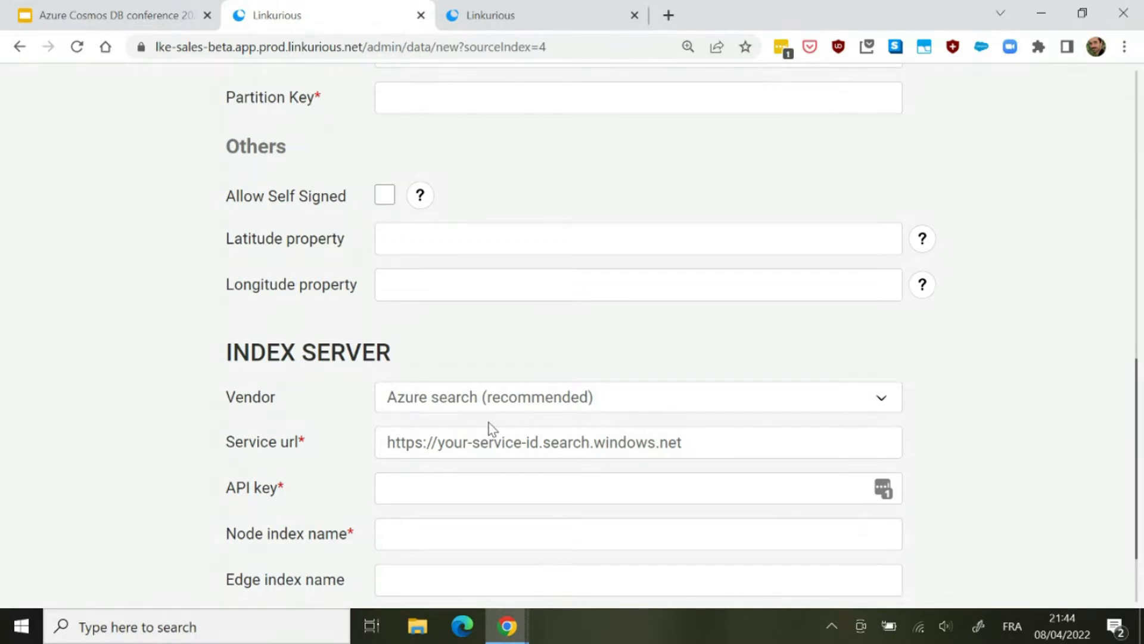
scroll(493, 428, up, 12)
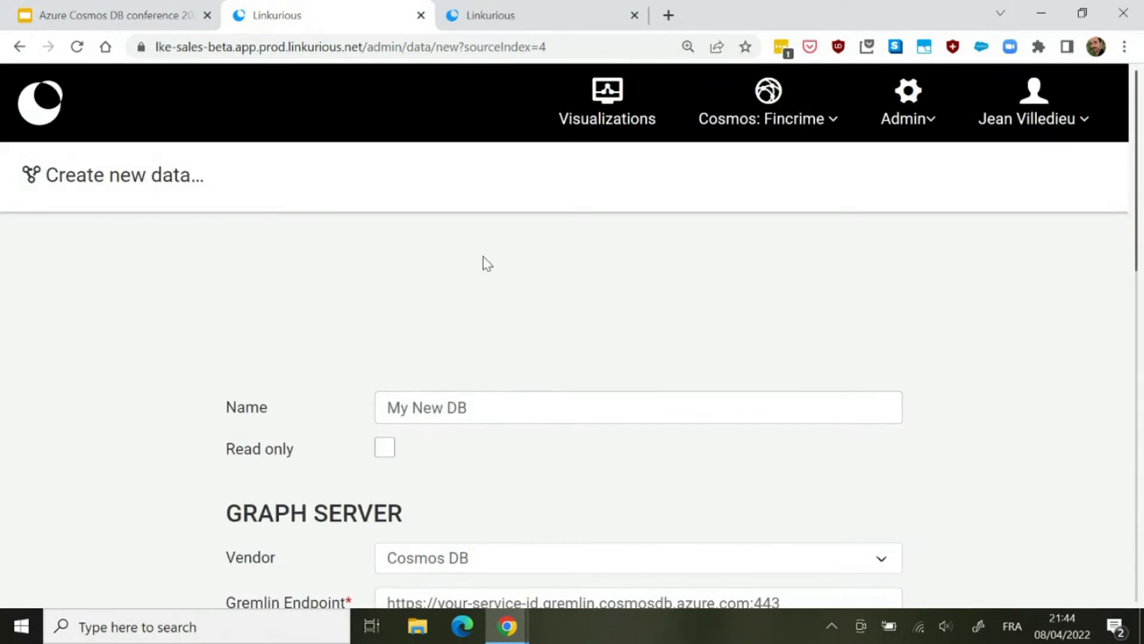
click(492, 22)
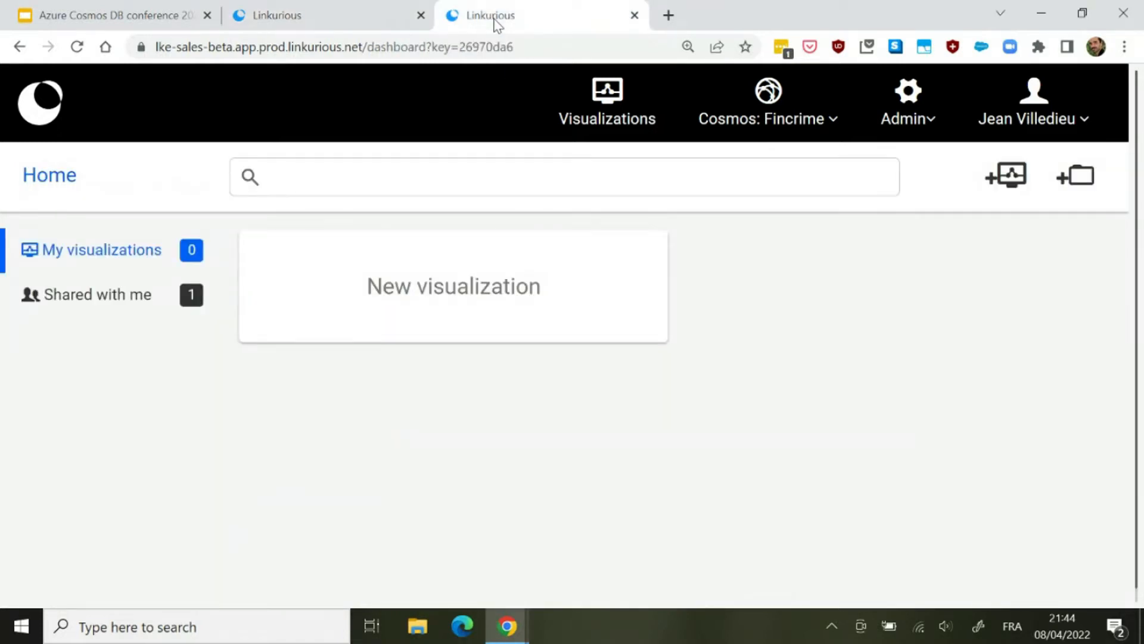
Put the browser showing the Home dashboard into full-screen mode with F11
key(F11)
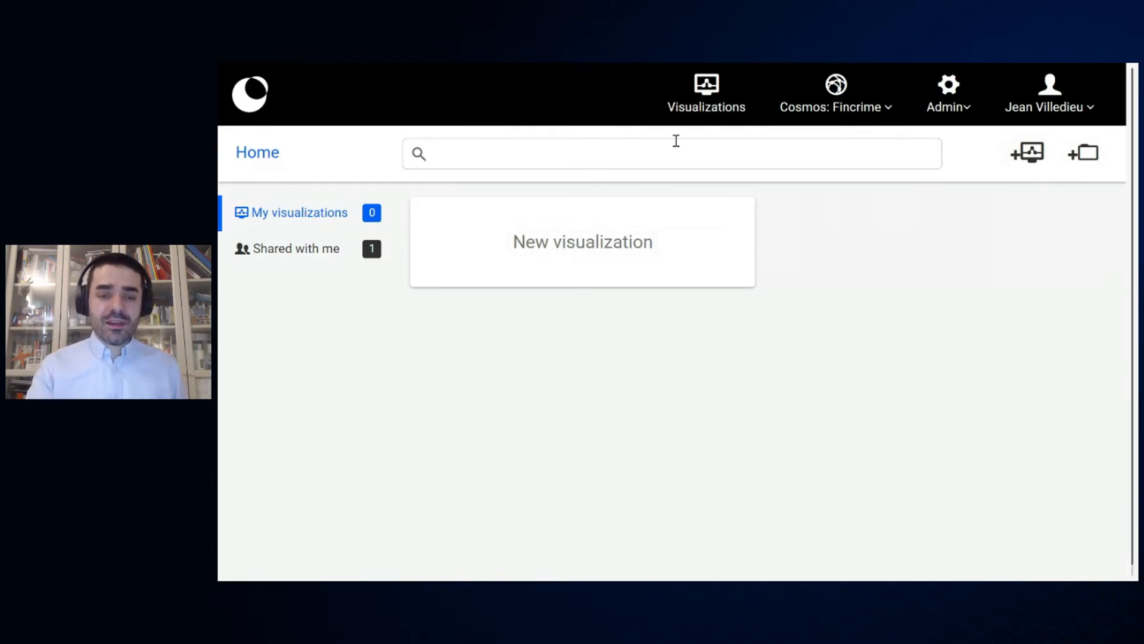
Search for 'river wisdom' and open the River Wisdom Person result in a new visualization
click(647, 150)
text(river)
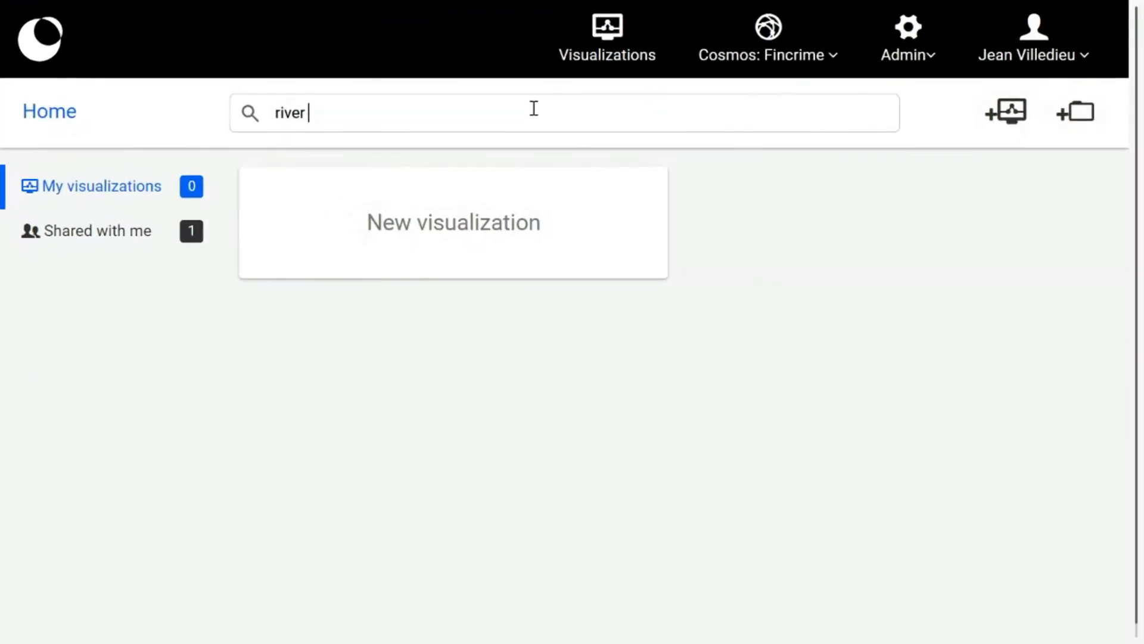
text( wis)
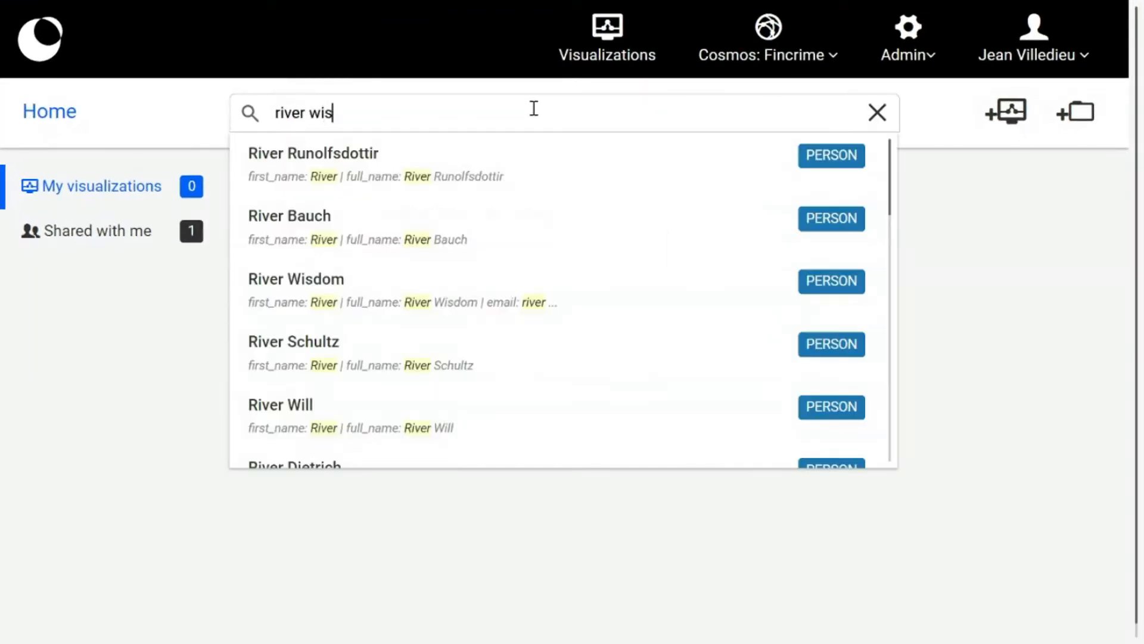
text(dom)
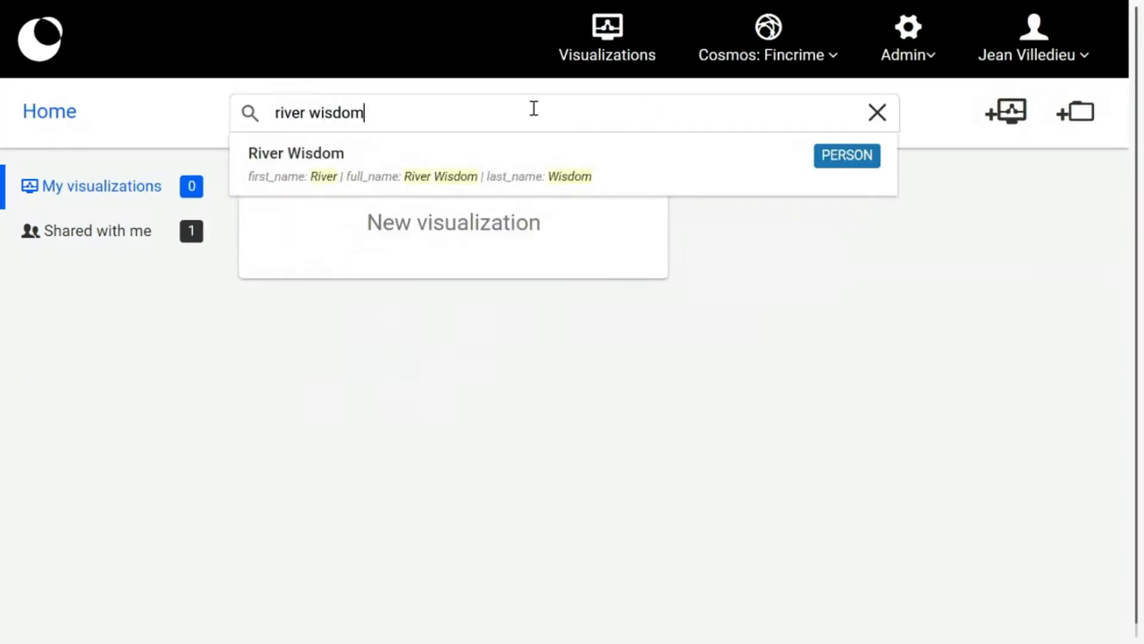
click(429, 173)
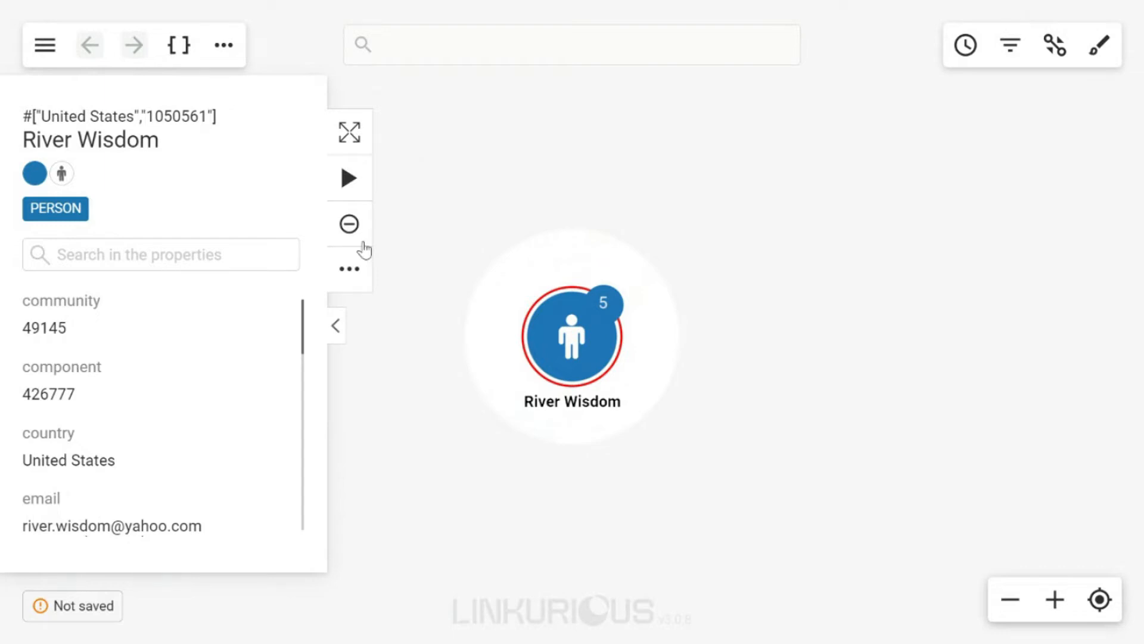
right_click(249, 370)
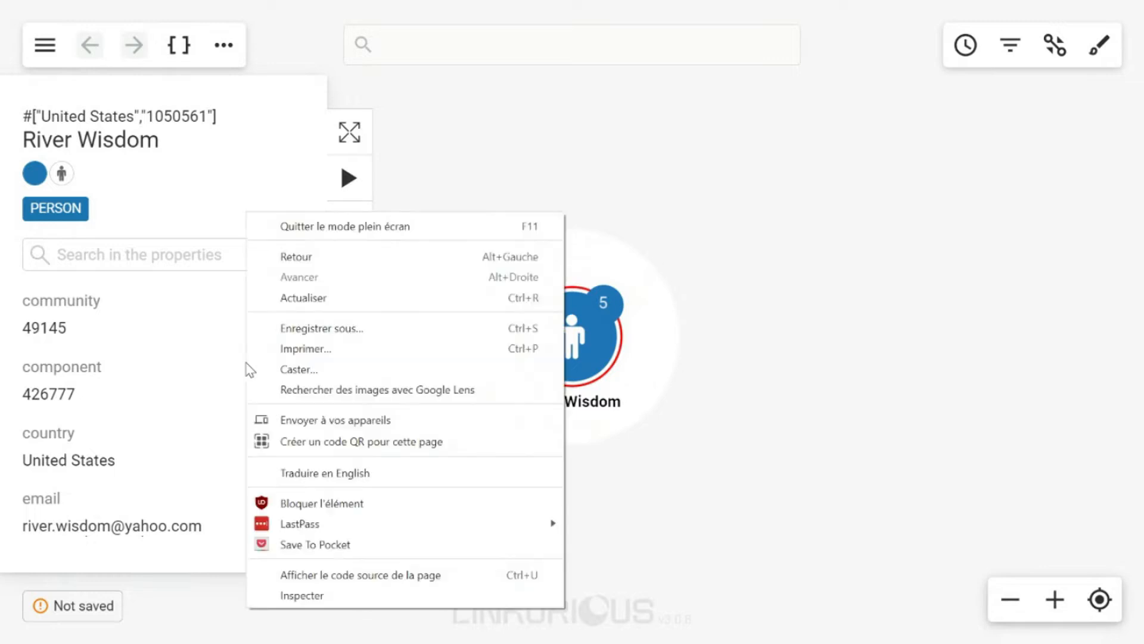
click(195, 388)
scroll(198, 390, down, 2)
scroll(196, 389, down, 1)
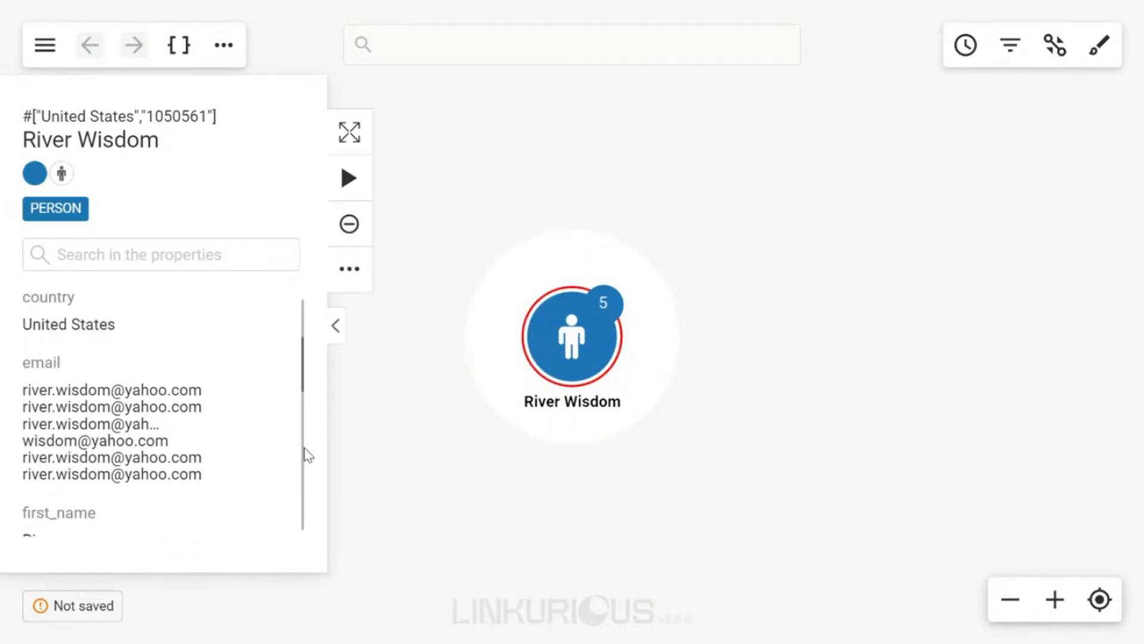
scroll(276, 469, down, 3)
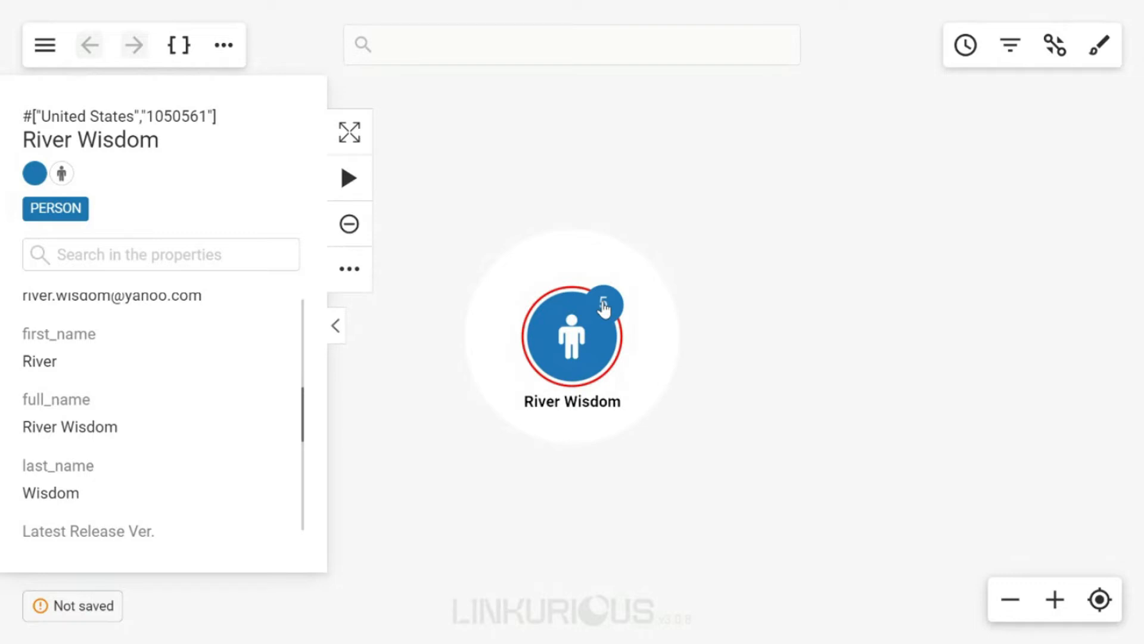
double_click(588, 348)
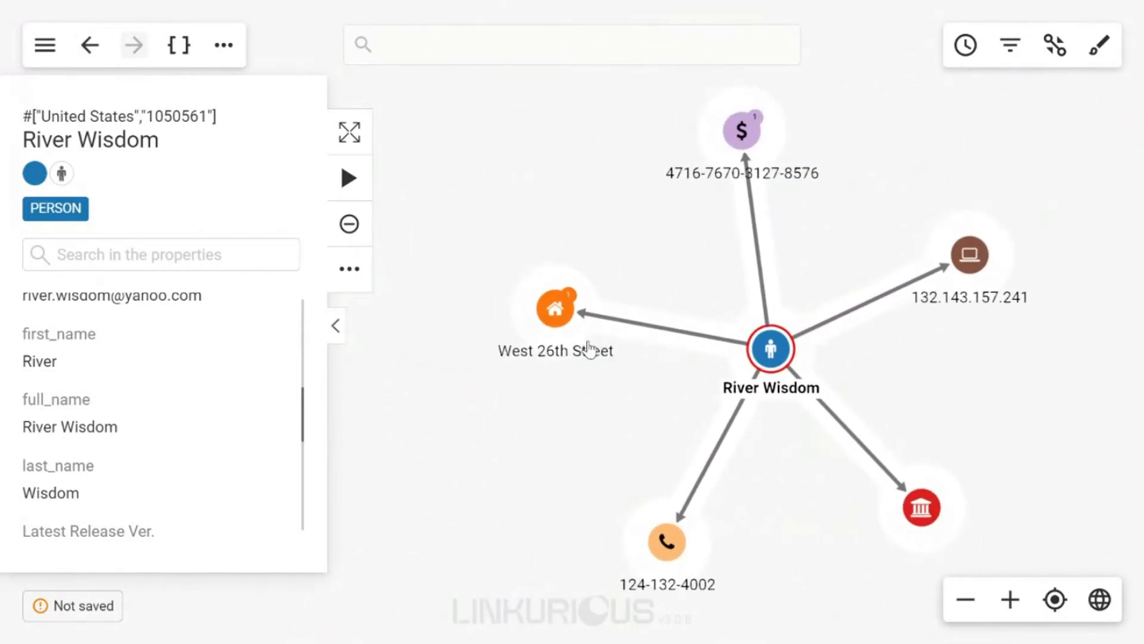
click(626, 405)
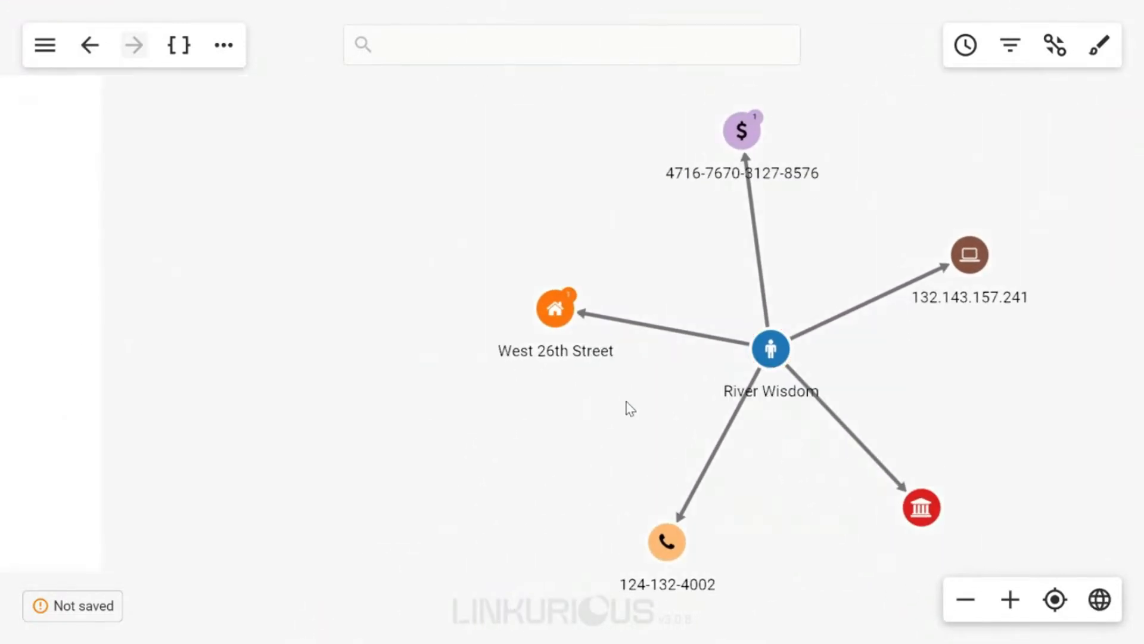
click(704, 341)
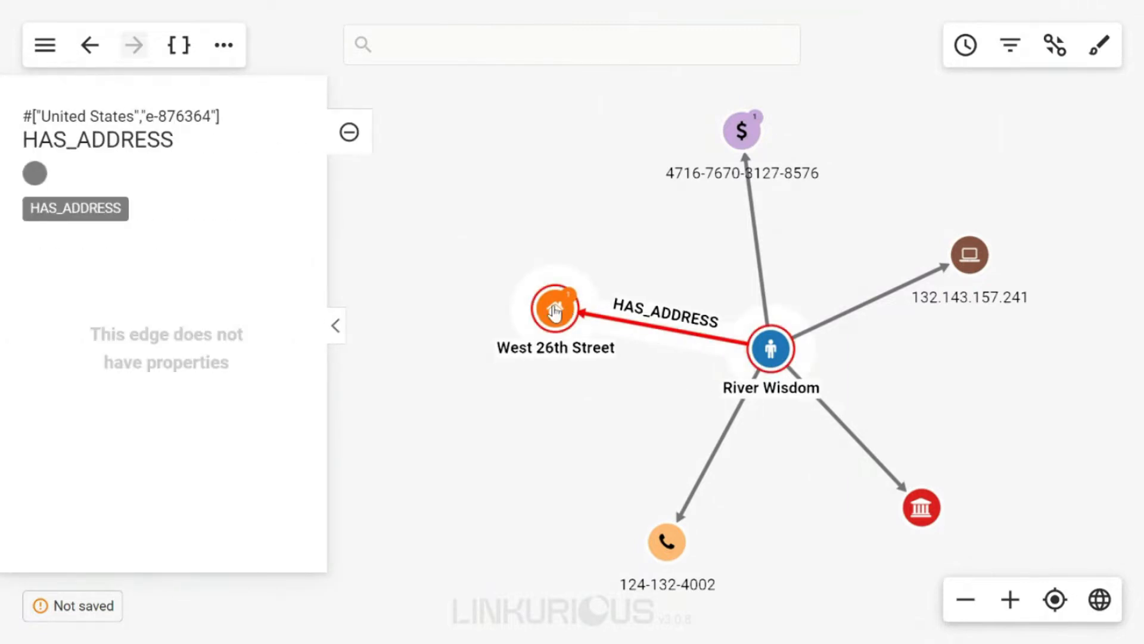
click(554, 311)
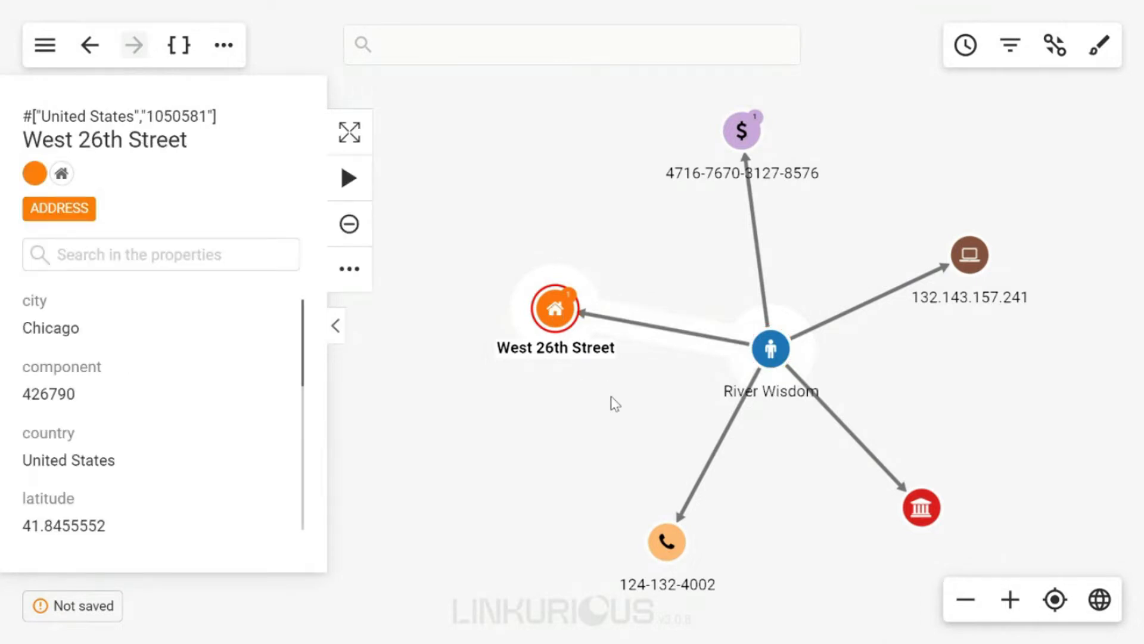
click(772, 363)
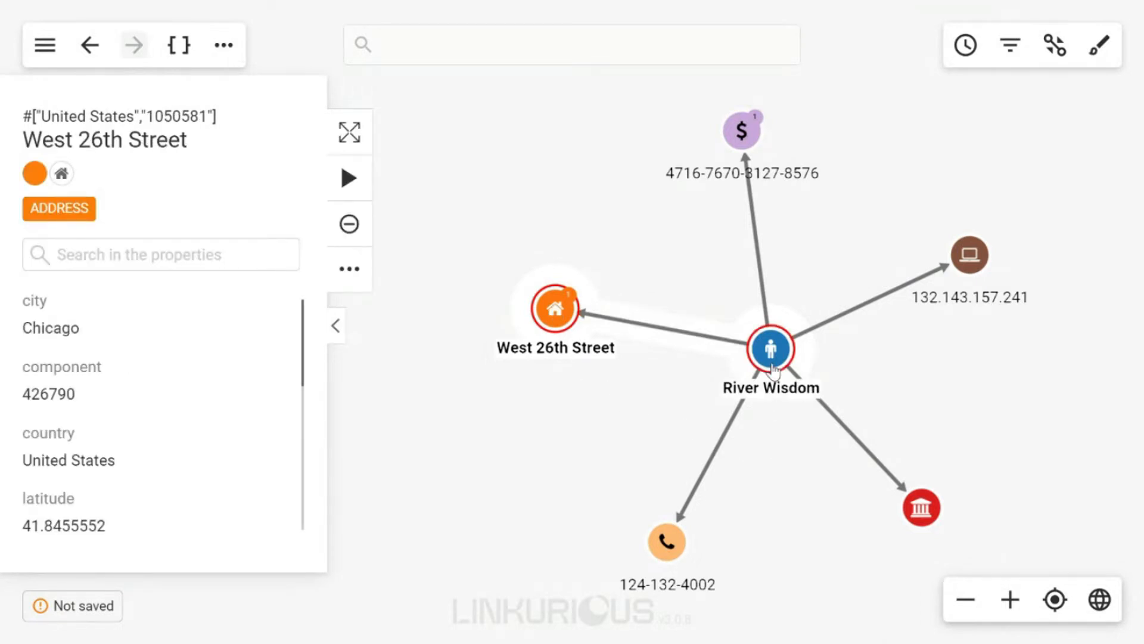
click(734, 441)
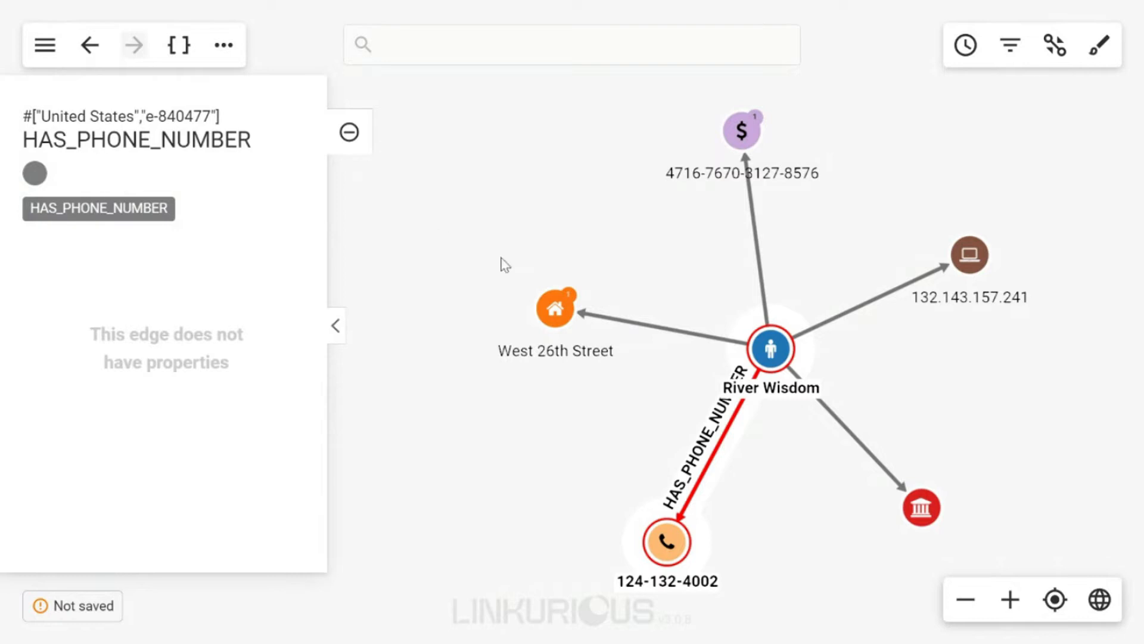
click(664, 539)
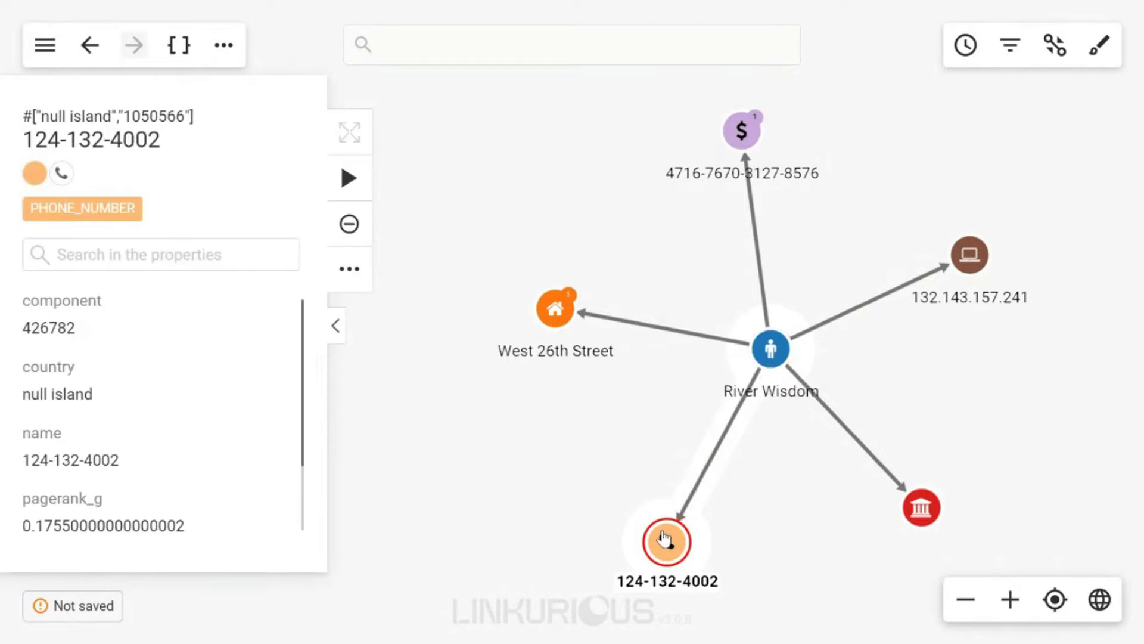
click(631, 452)
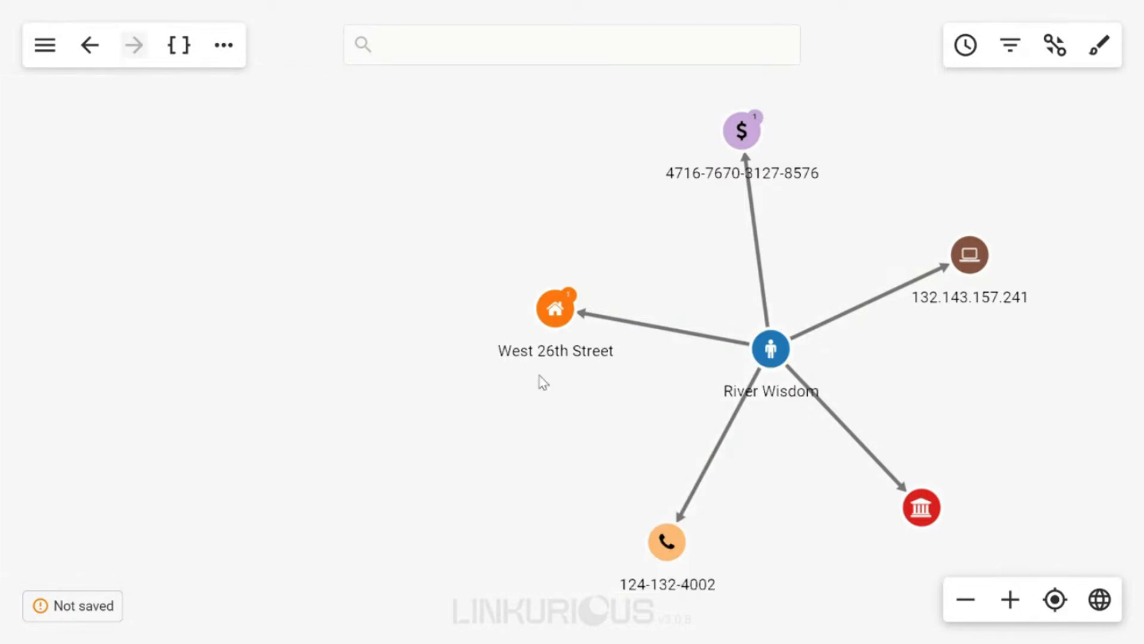
click(84, 49)
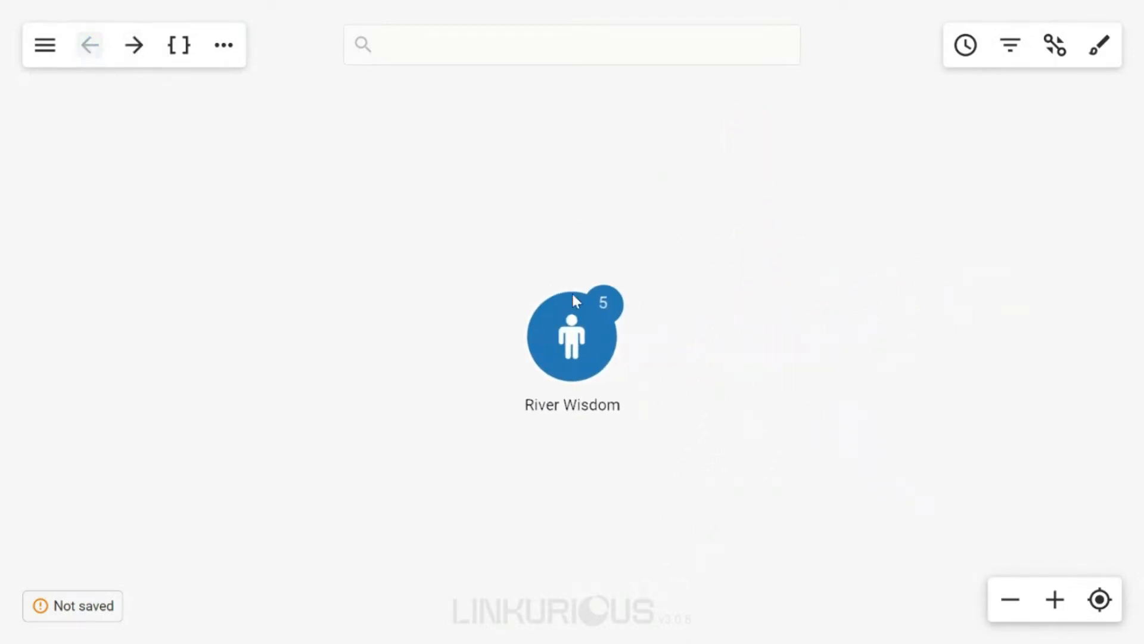
Add River Wisdom's IP_ADDRESS and BANK_ACCOUNT neighbours, then expand all its remaining neighbours
click(573, 319)
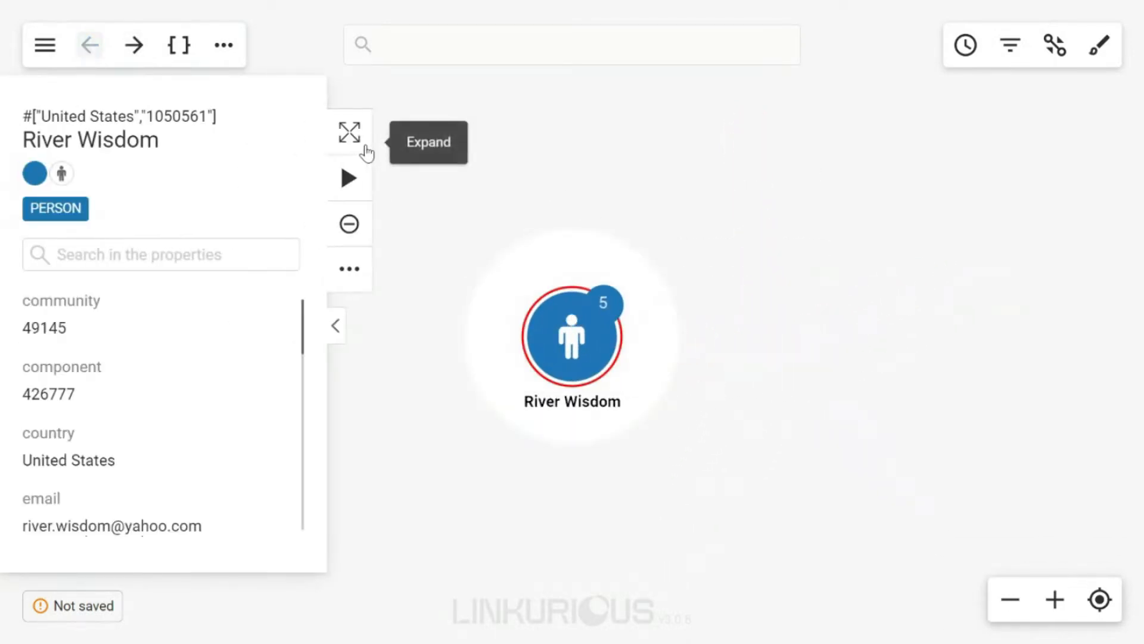
click(367, 152)
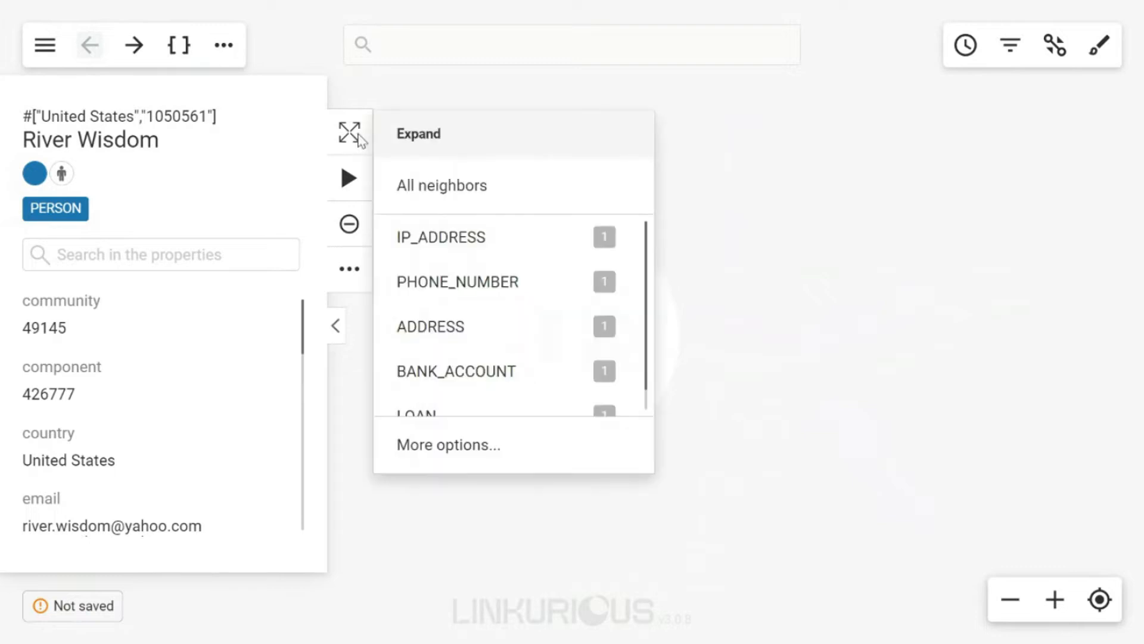
click(474, 238)
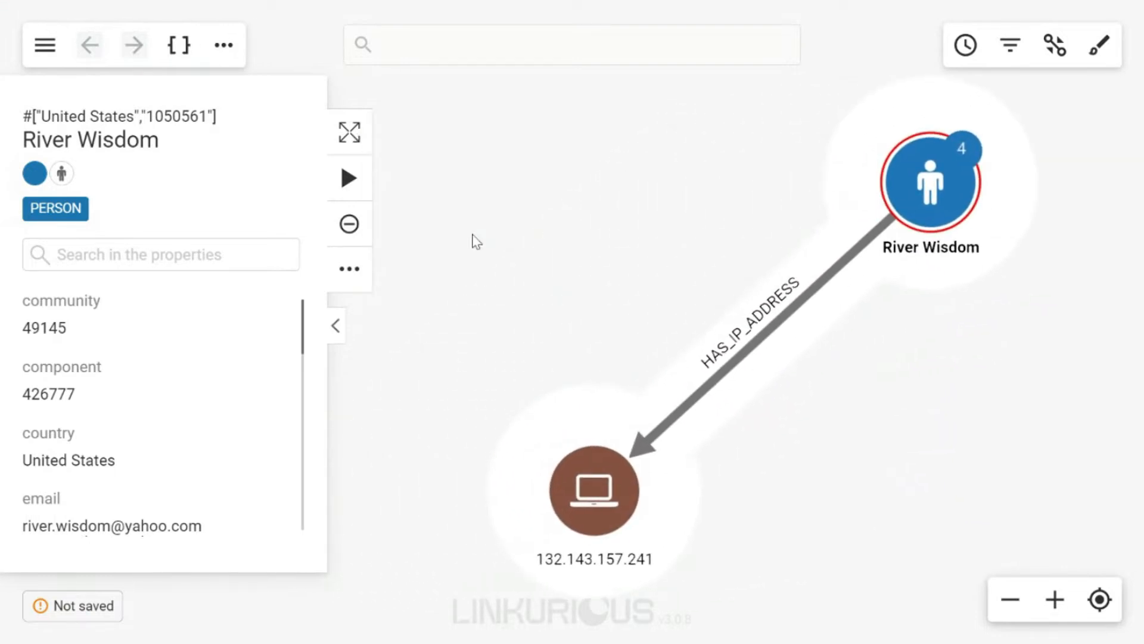
click(356, 143)
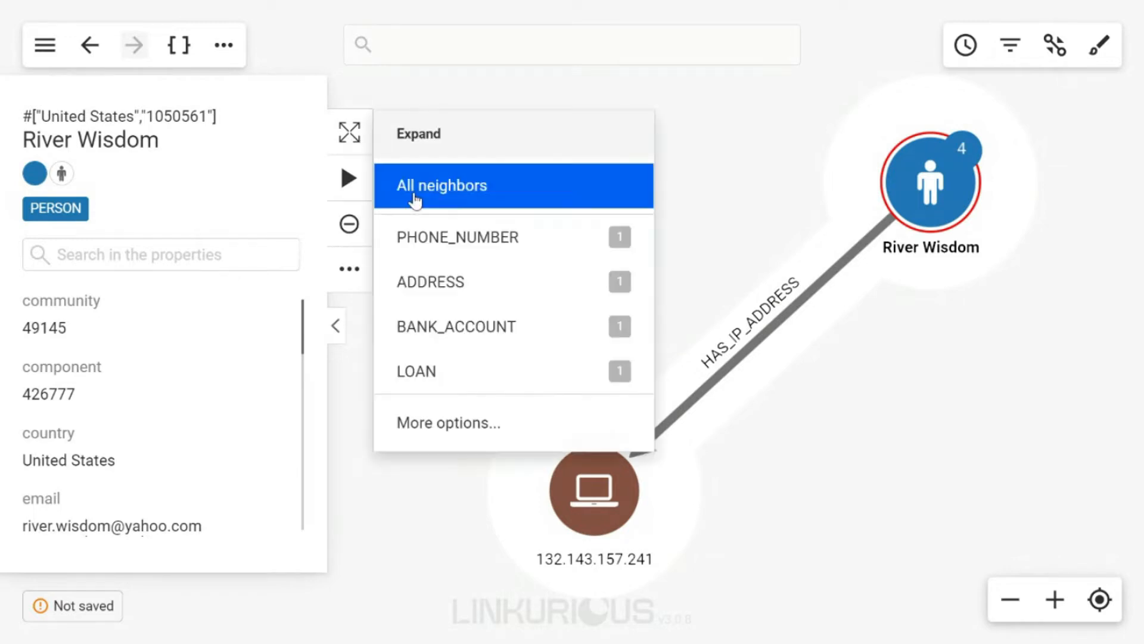
click(488, 325)
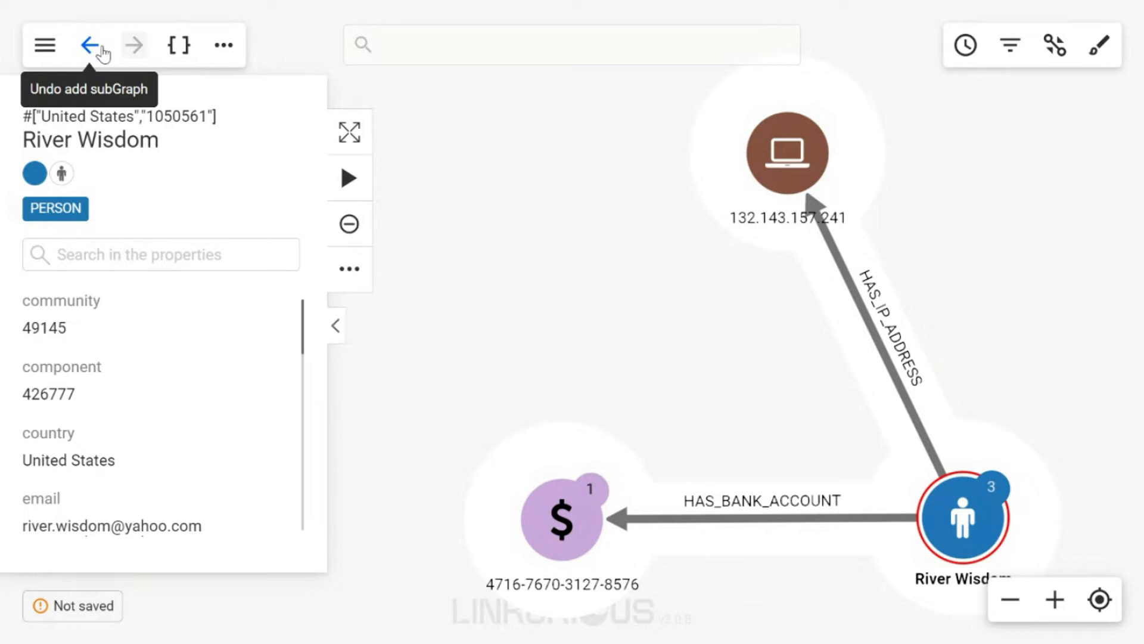
double_click(975, 520)
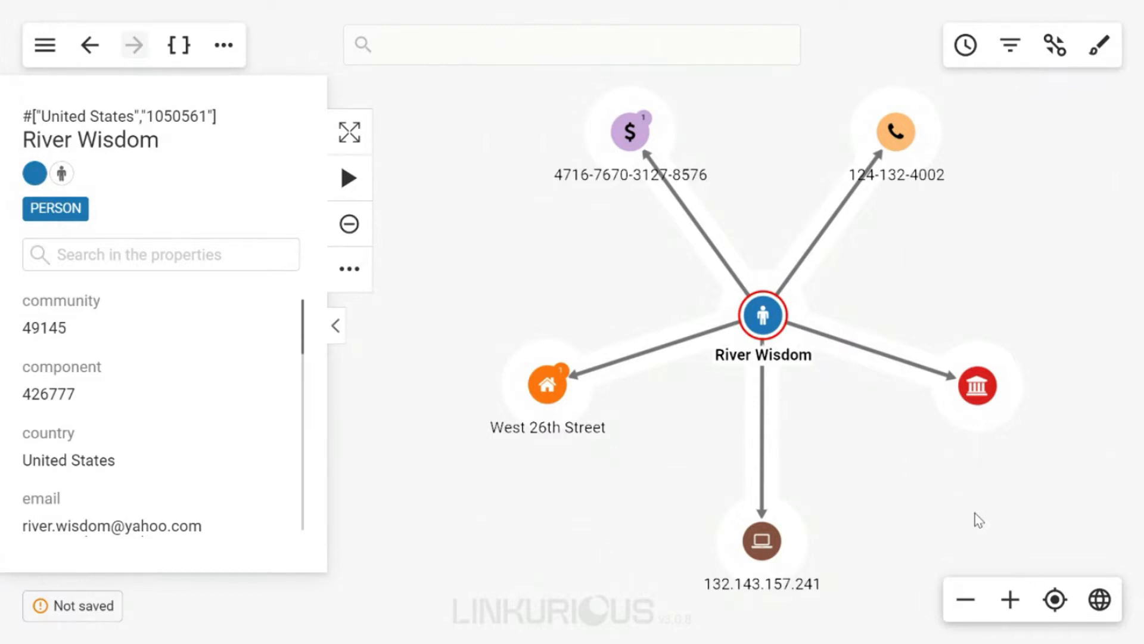
Expand all neighbours of every node, then undo it and deselect, keeping River Wisdom's five neighbours
key(ctrl+a)
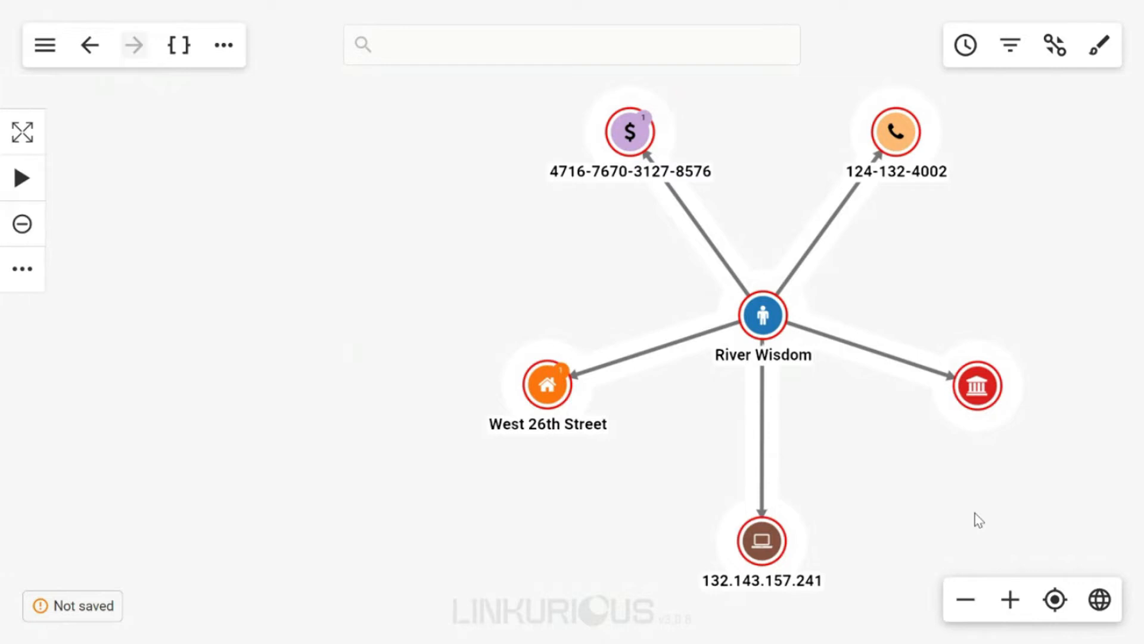
click(25, 136)
click(117, 188)
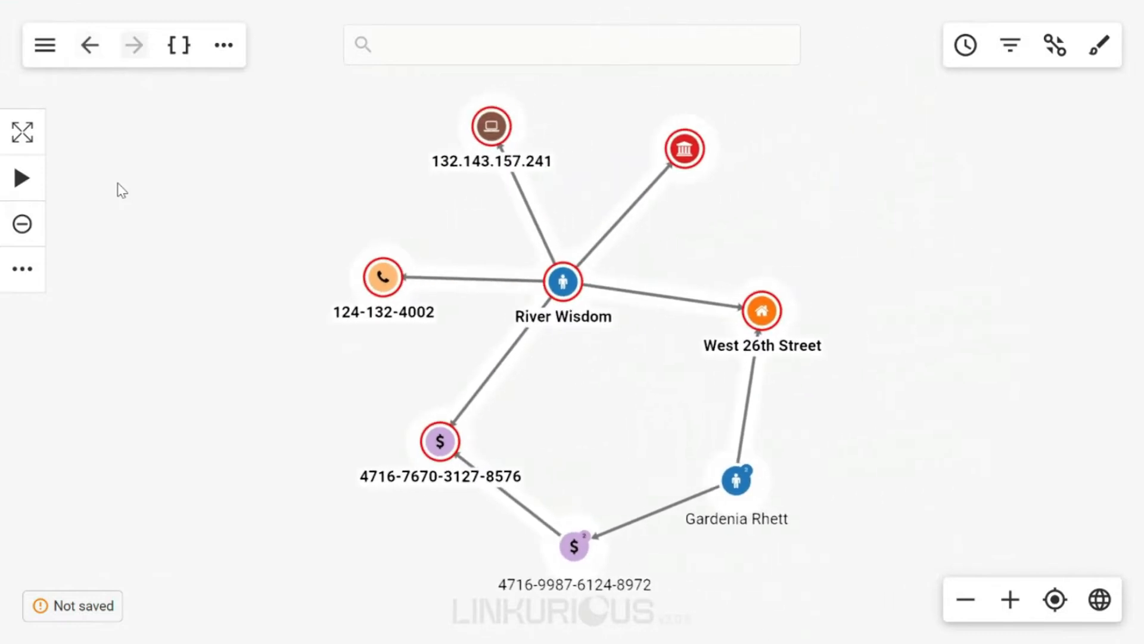
click(93, 54)
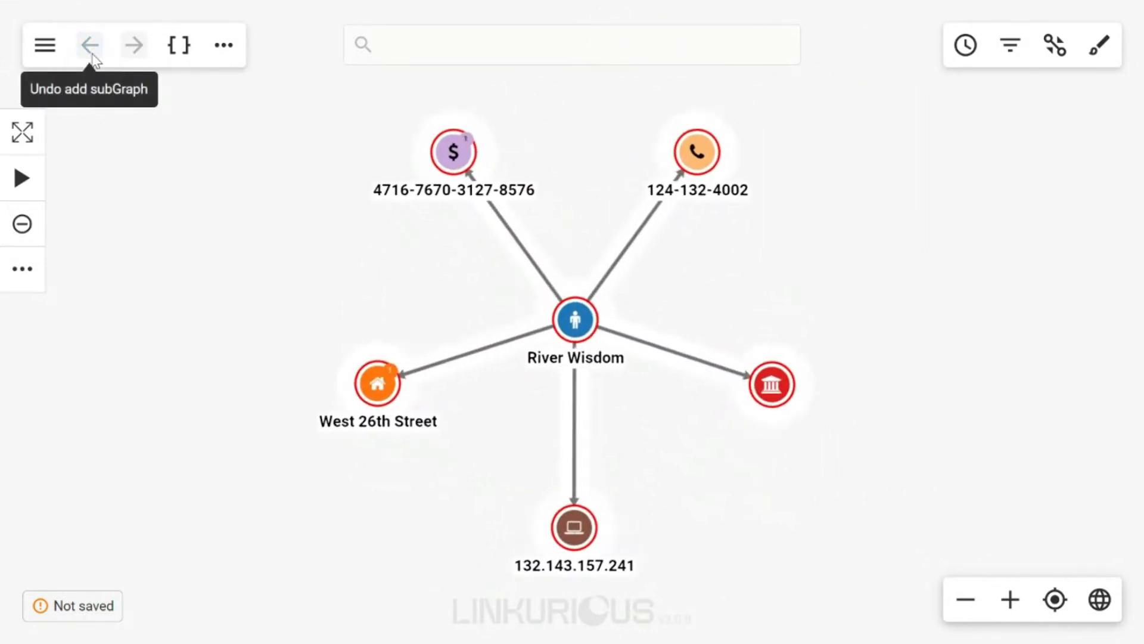
click(360, 244)
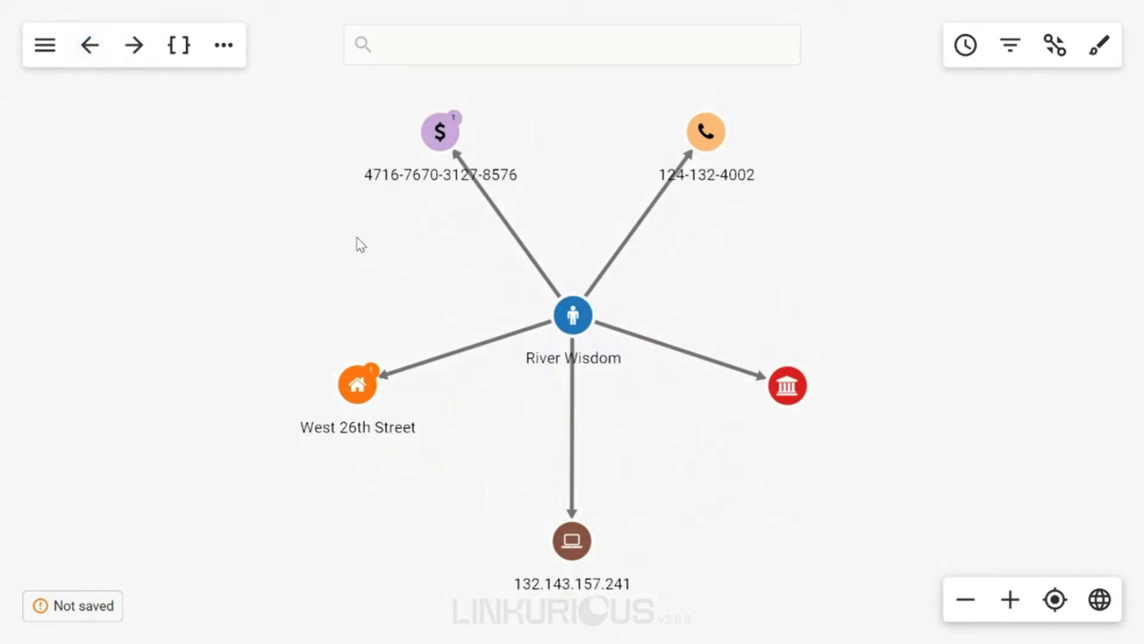
Launch the Queries > N-Level of Contacts query from River Wisdom's context menu
click(573, 328)
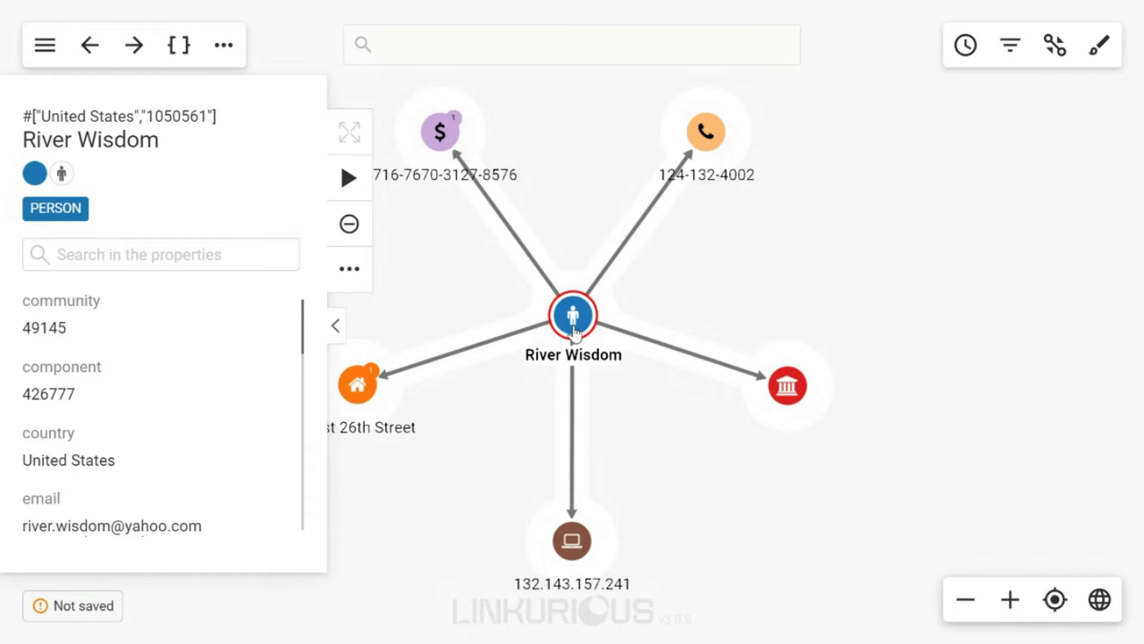
right_click(574, 331)
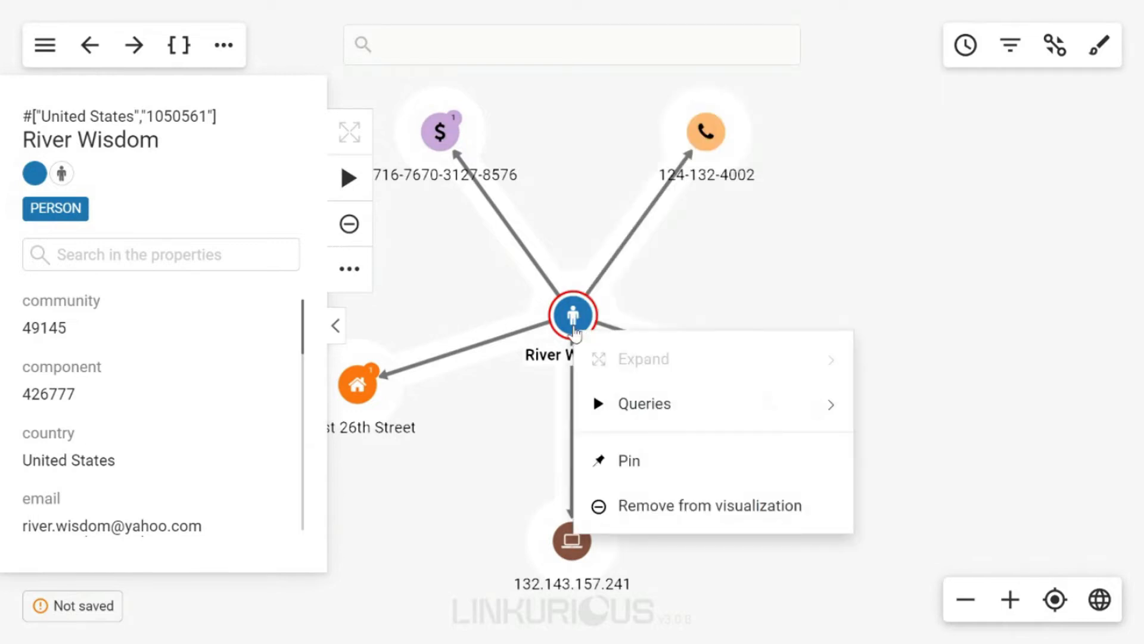
mouse_move(684, 402)
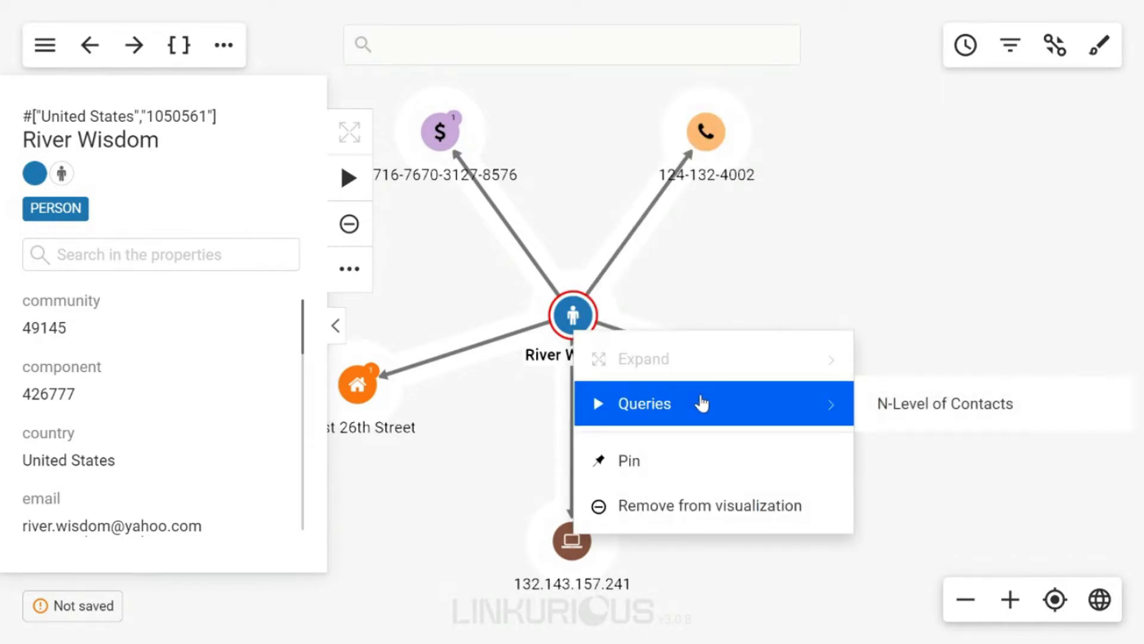
click(903, 411)
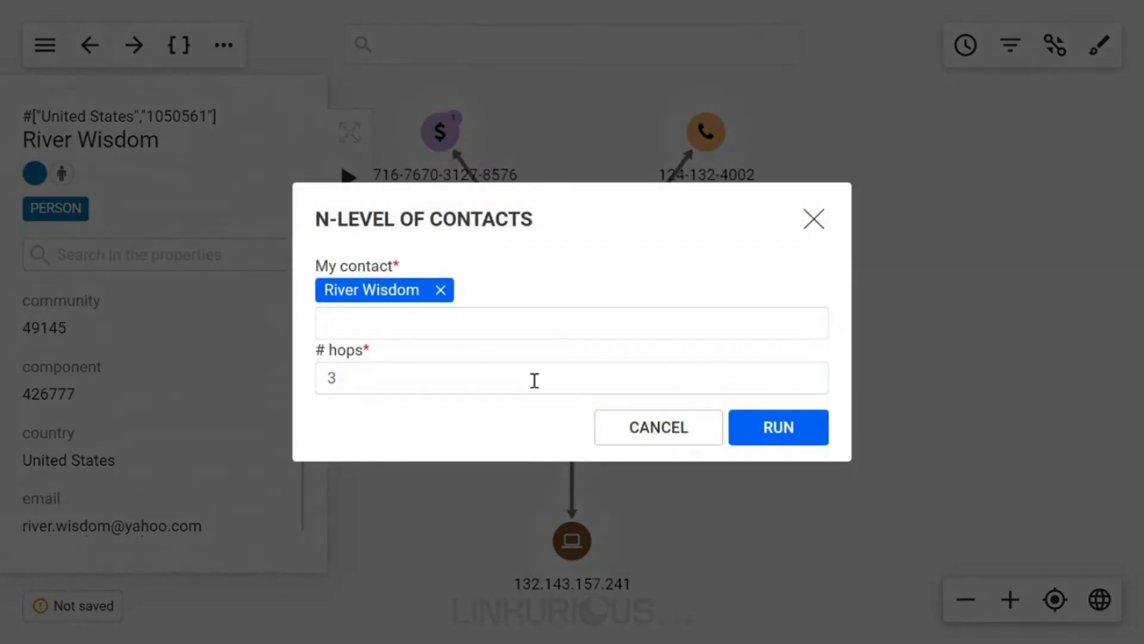
Run N-Level of Contacts from River Wisdom with # hops changed from 3 to 5
click(404, 329)
click(392, 384)
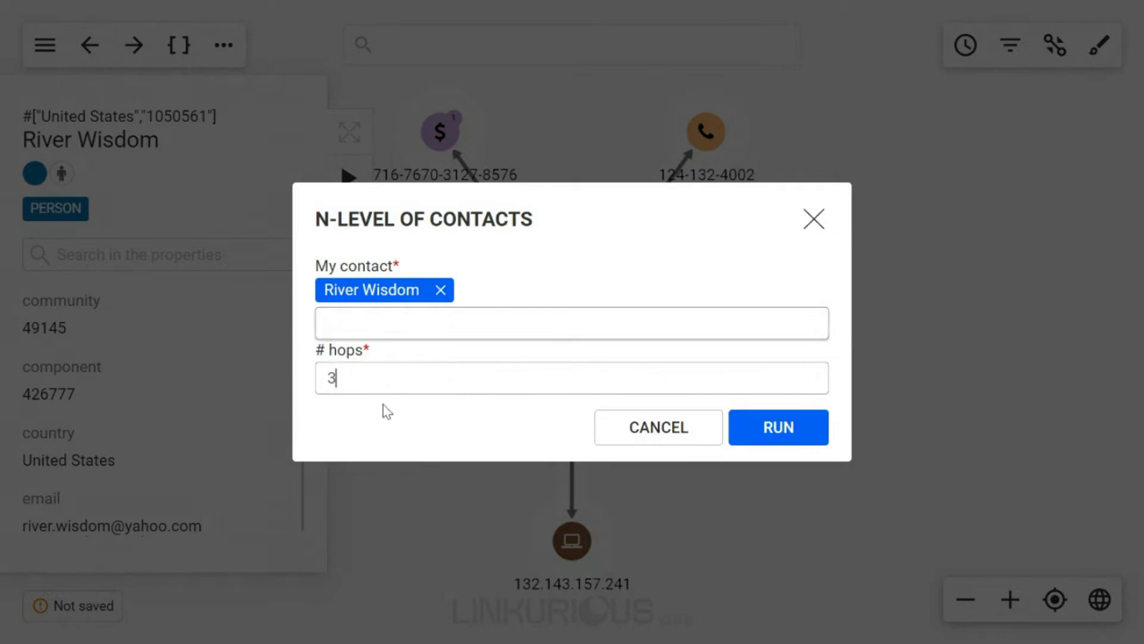
drag(347, 384, 295, 388)
text(5)
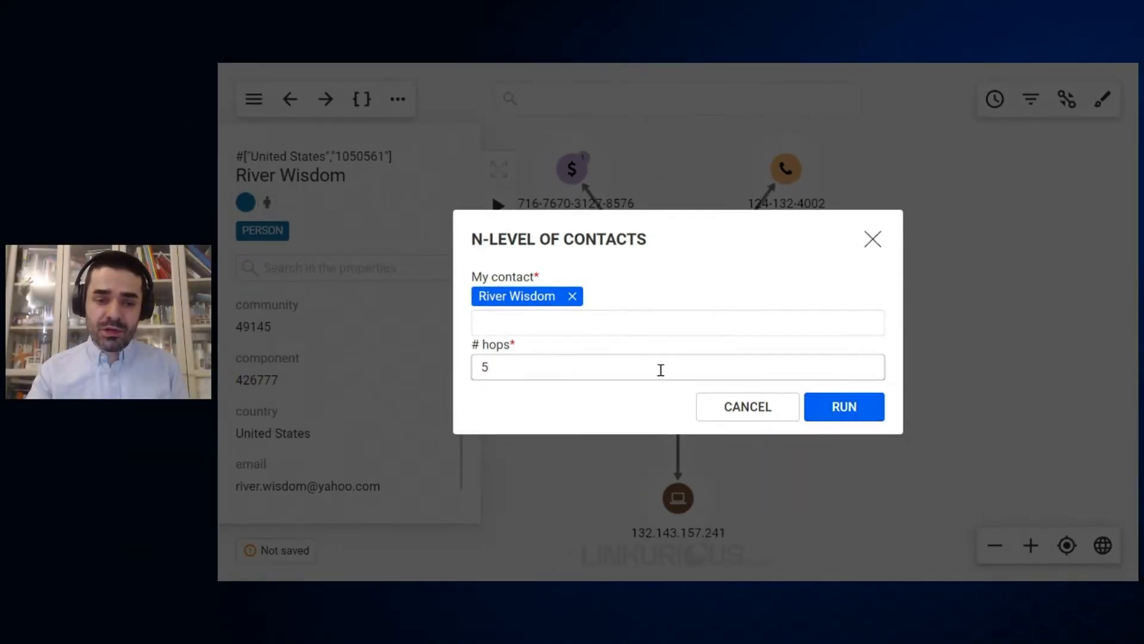
click(841, 410)
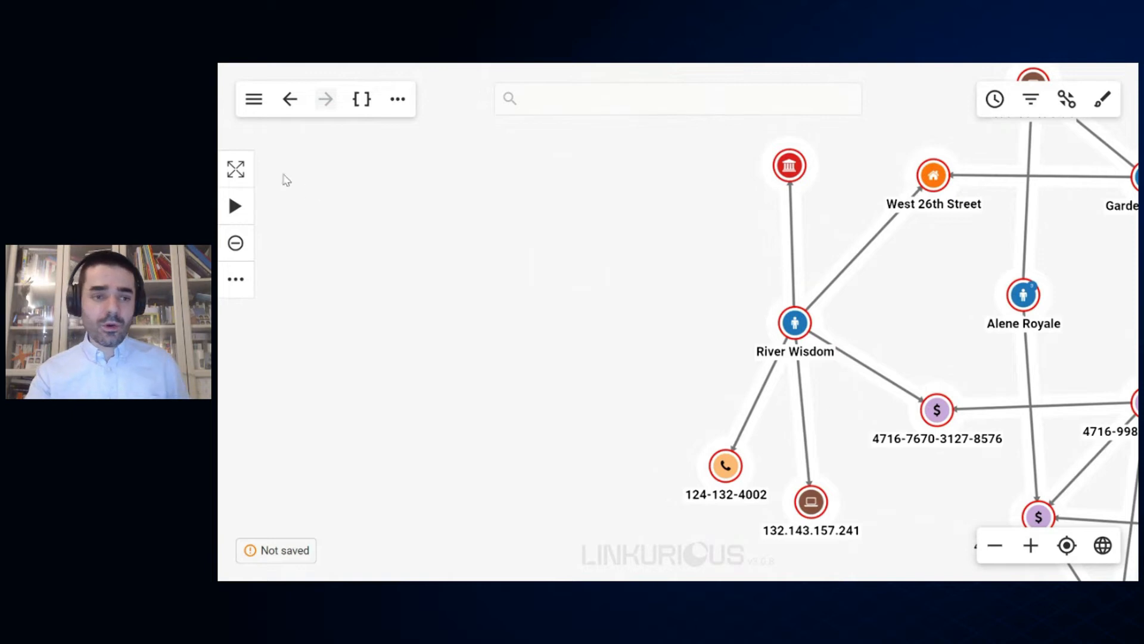
Expand All neighbors of the selected query results and zoom in around River Wisdom
click(236, 170)
click(297, 211)
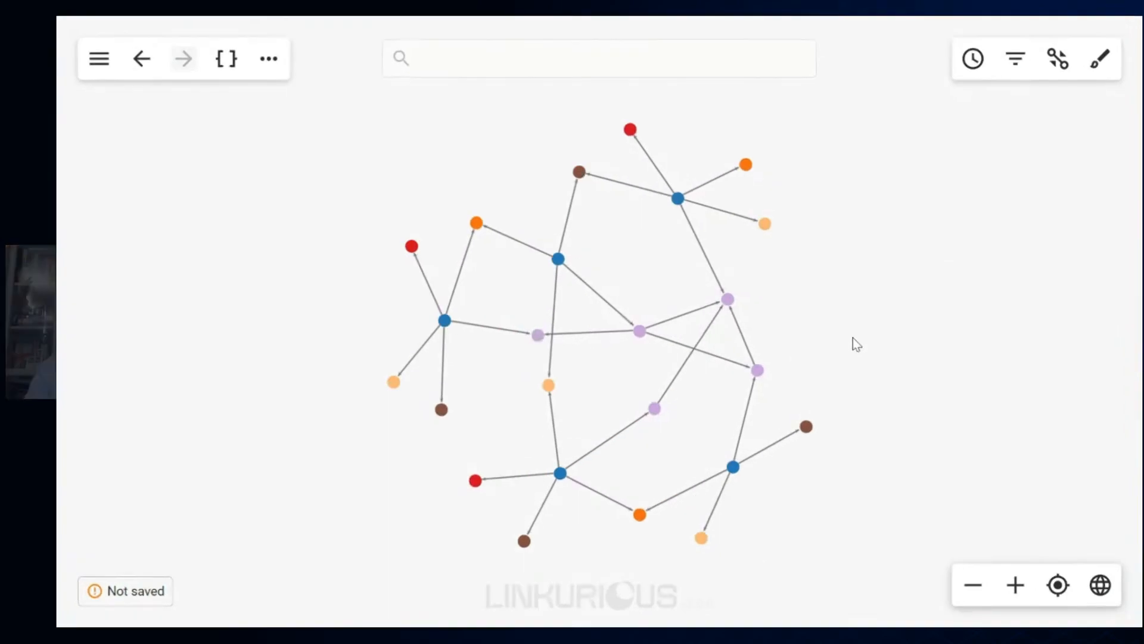
scroll(590, 311, up, 1)
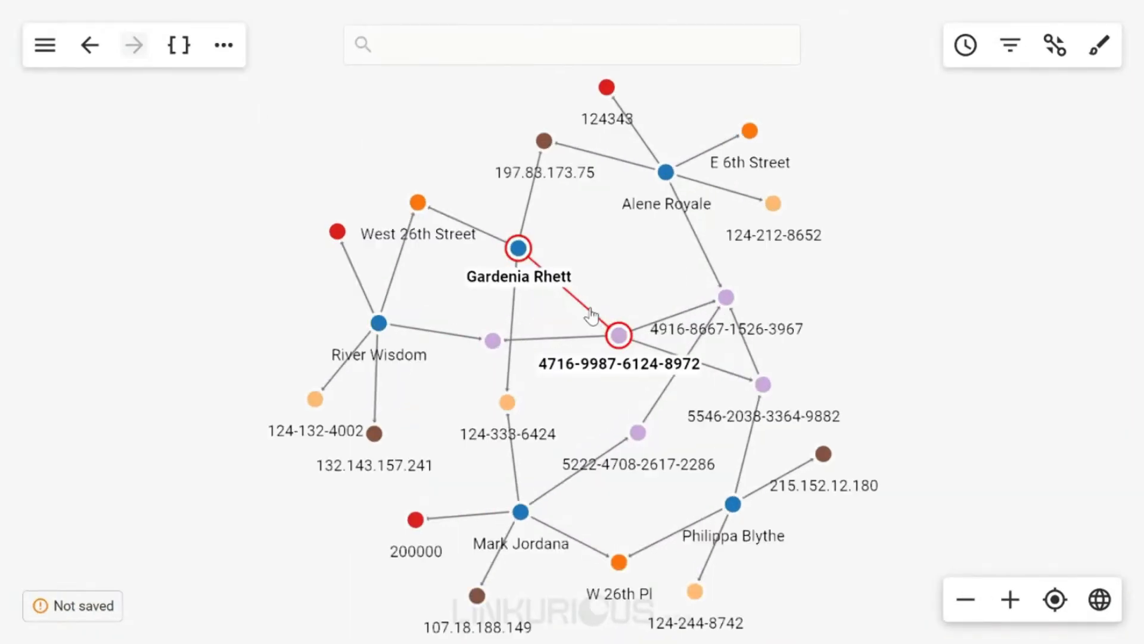
scroll(591, 311, up, 2)
scroll(593, 314, down, 4)
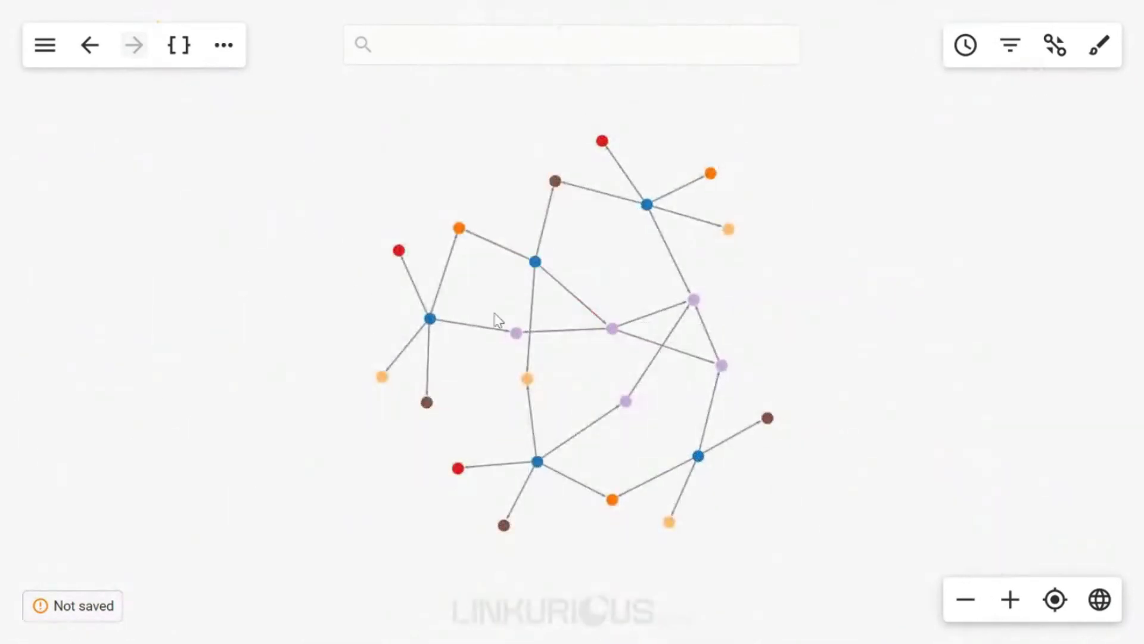
scroll(401, 332, up, 2)
scroll(488, 357, up, 3)
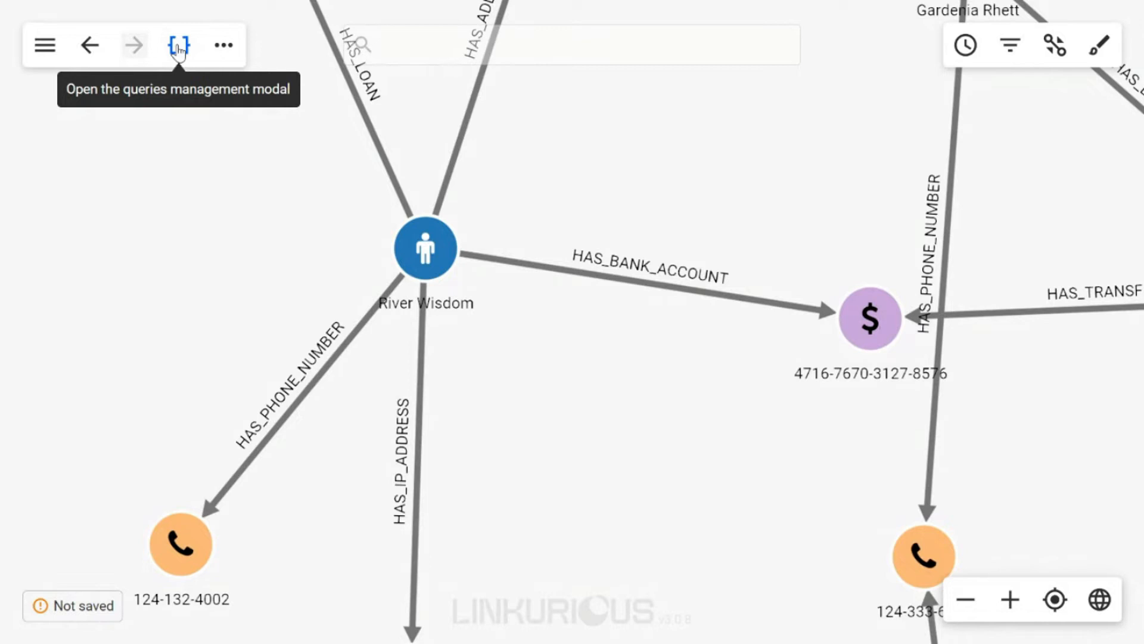
Show the Queries window's Query Templates list and the MORE options for N-Level Of Contacts
click(179, 49)
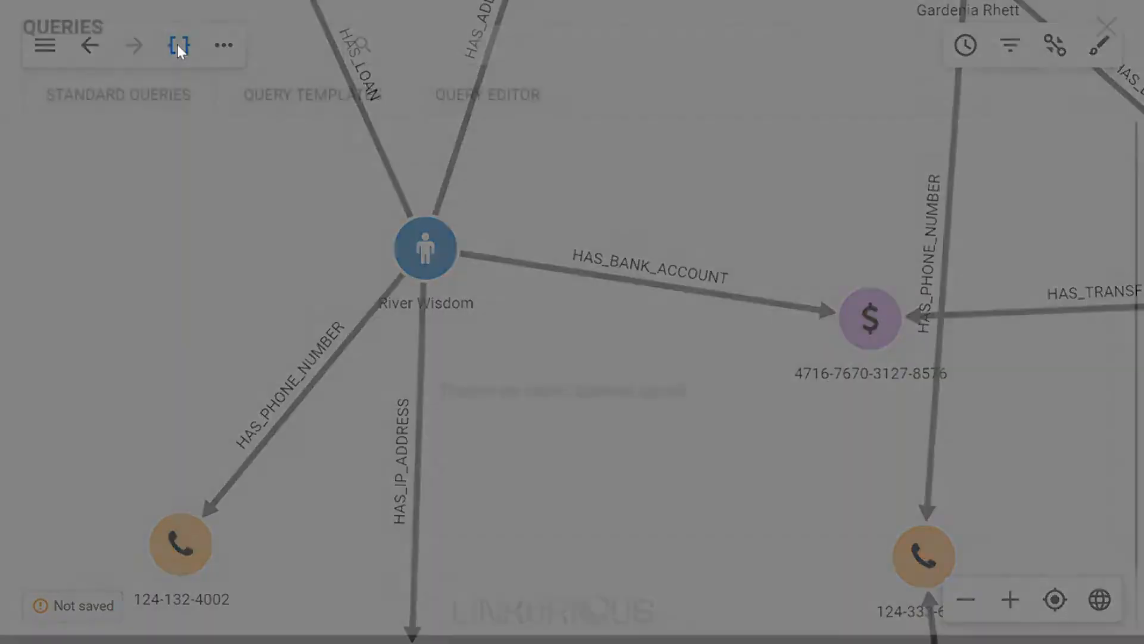
click(293, 112)
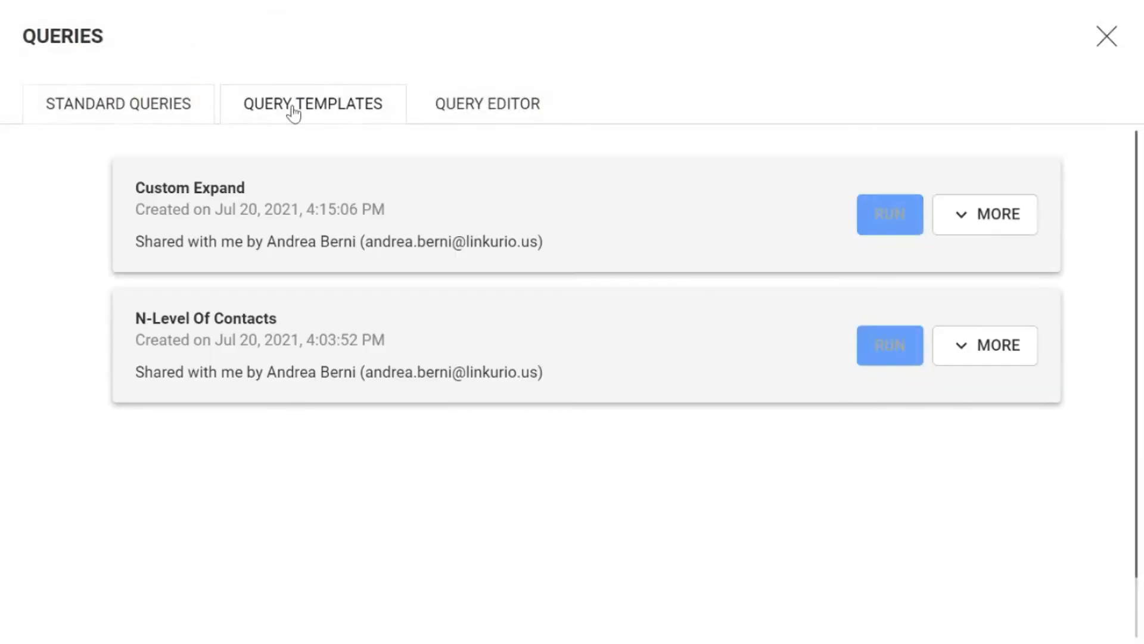
click(983, 356)
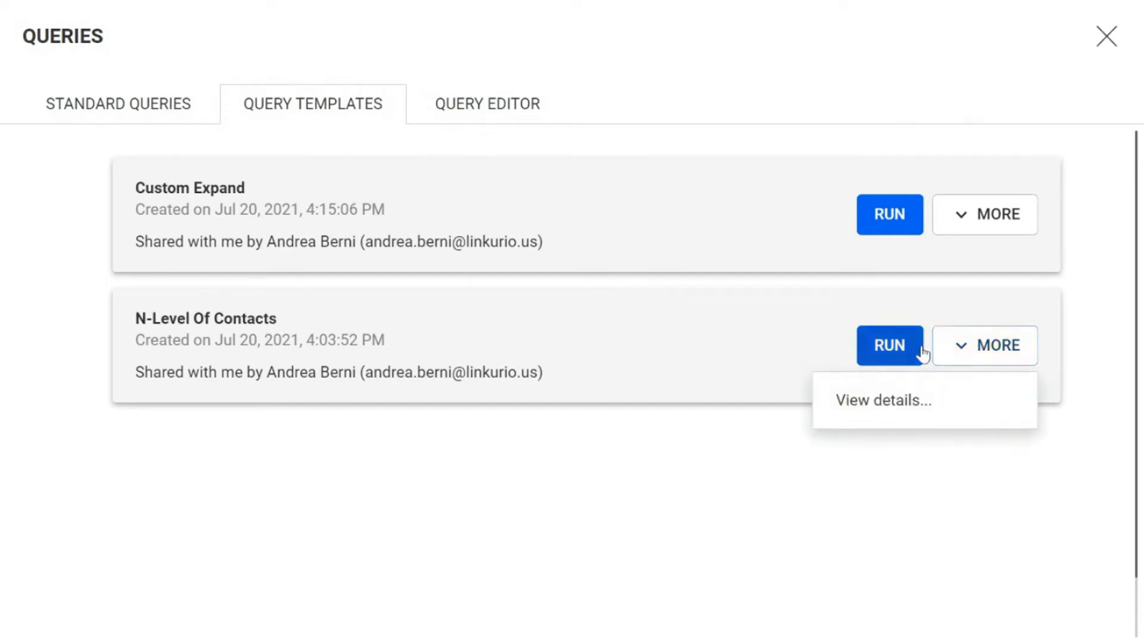
View N-Level of Contacts details, highlighting the My contact and # hops (1 to 5) code
click(904, 401)
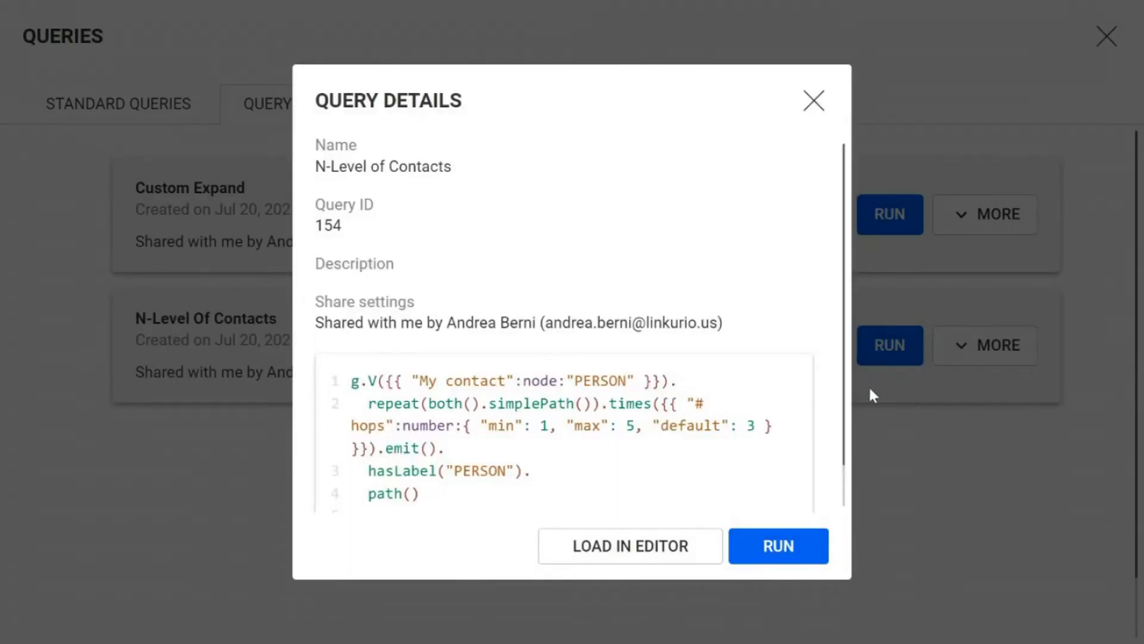
scroll(754, 366, down, 1)
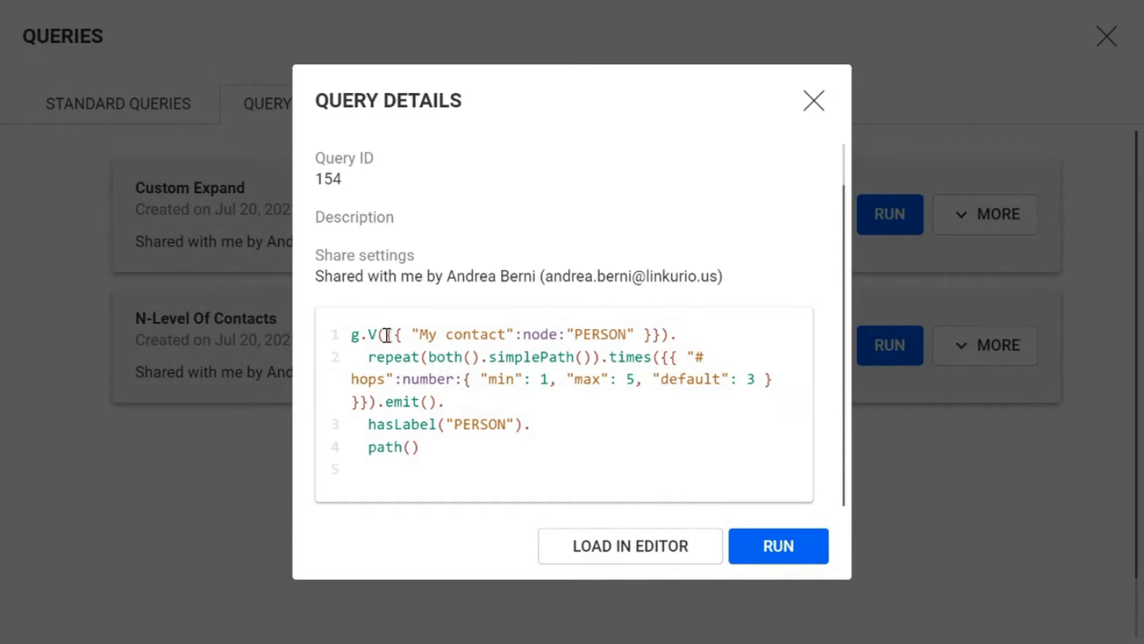
drag(387, 335, 658, 335)
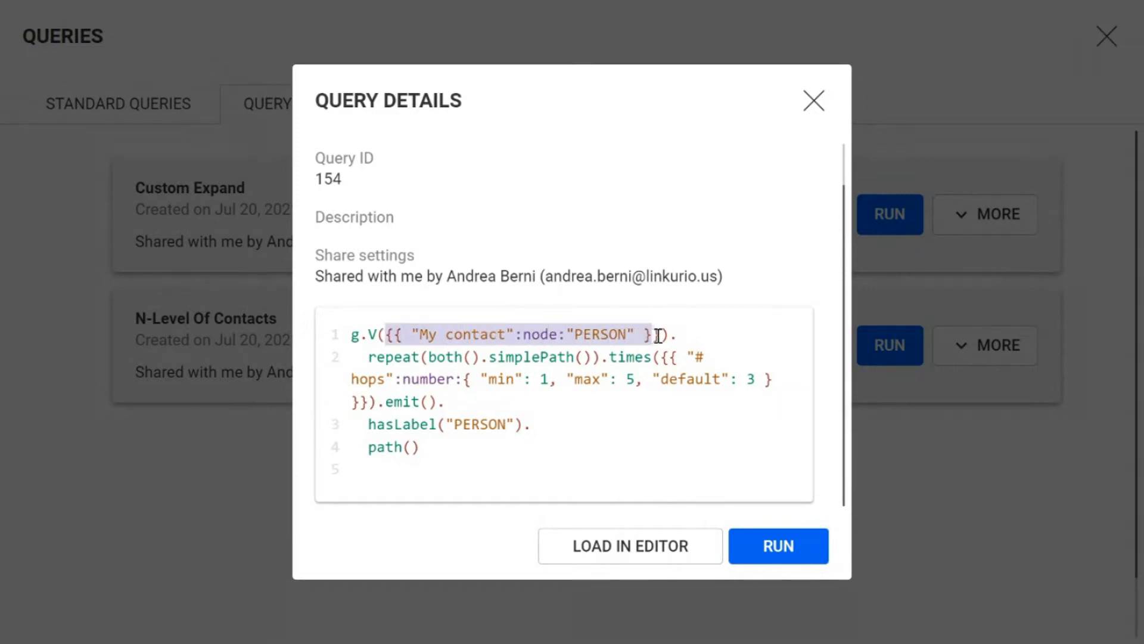
click(579, 329)
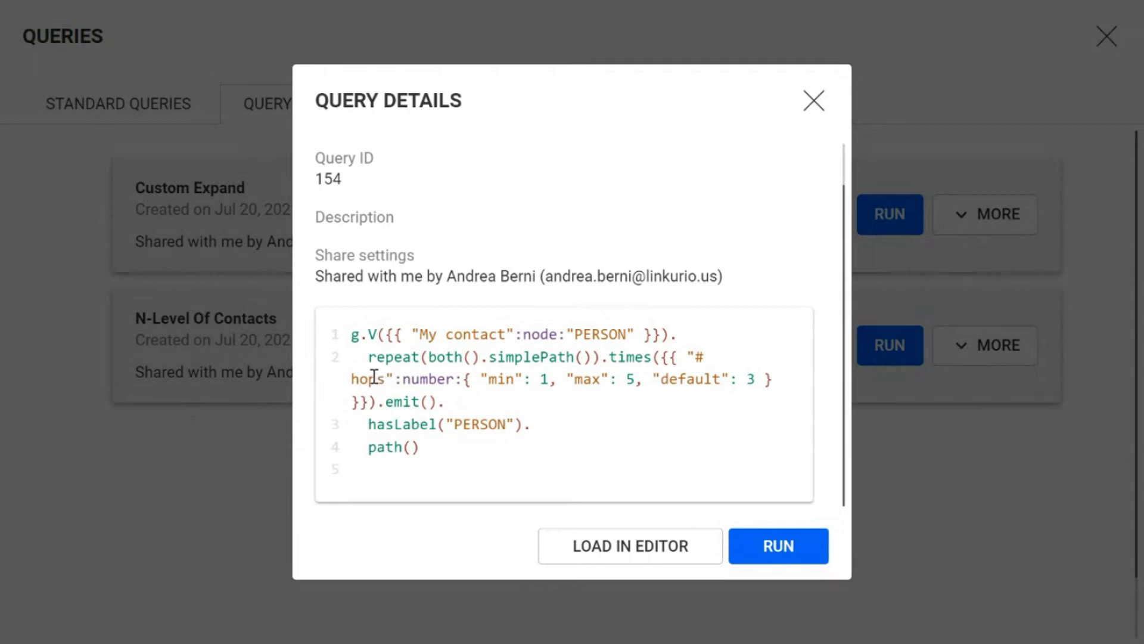
drag(369, 377, 542, 386)
click(573, 382)
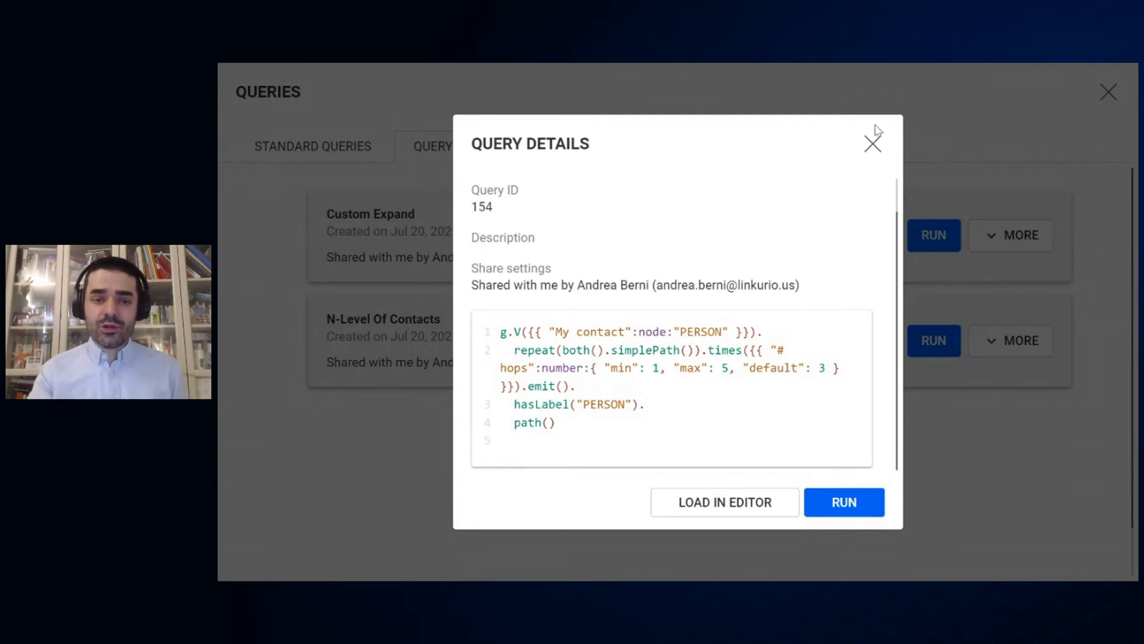
Close the Query Details and Queries windows to get back to the expanded contact graph
click(872, 145)
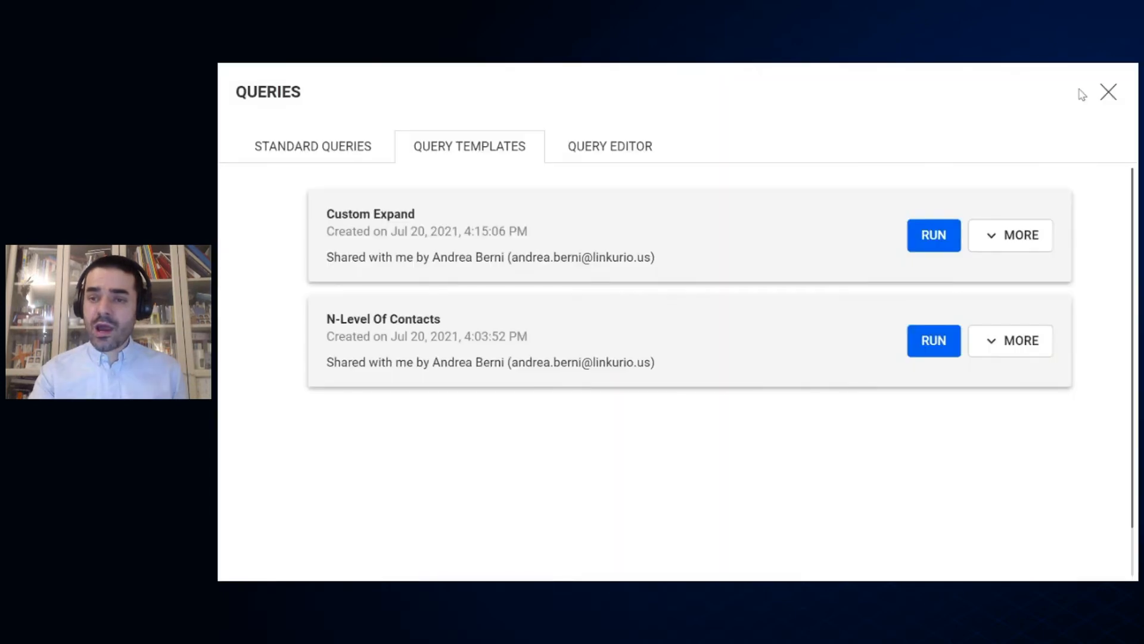
click(1109, 93)
scroll(852, 381, down, 5)
Pan the graph, then show the address nodes on a geographic map
drag(963, 424, 710, 383)
drag(1035, 352, 978, 327)
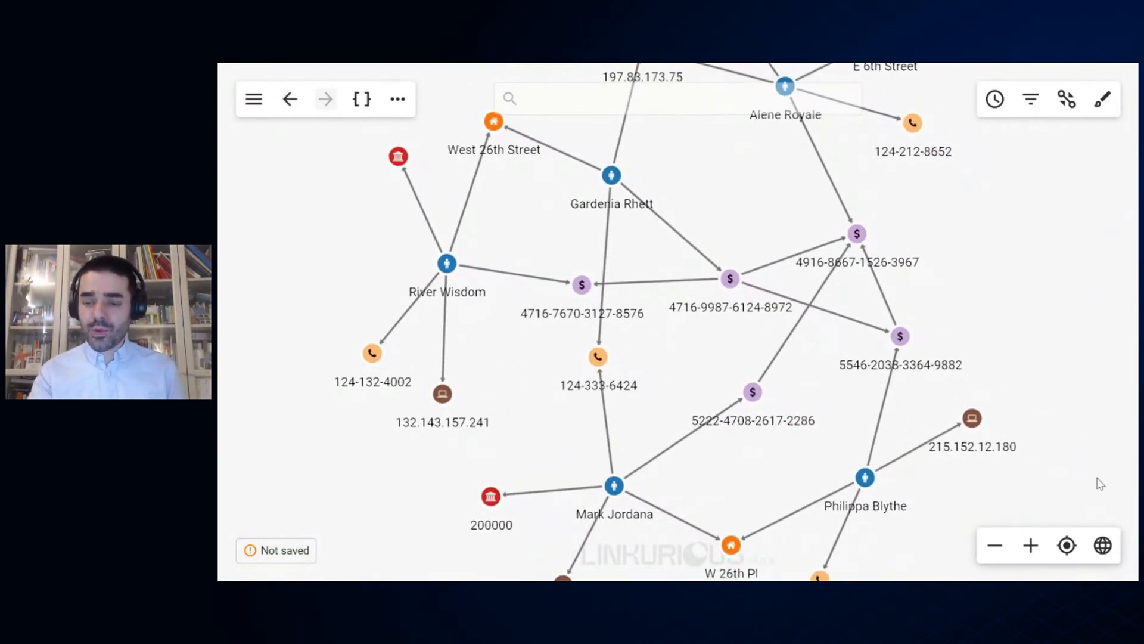
click(1103, 545)
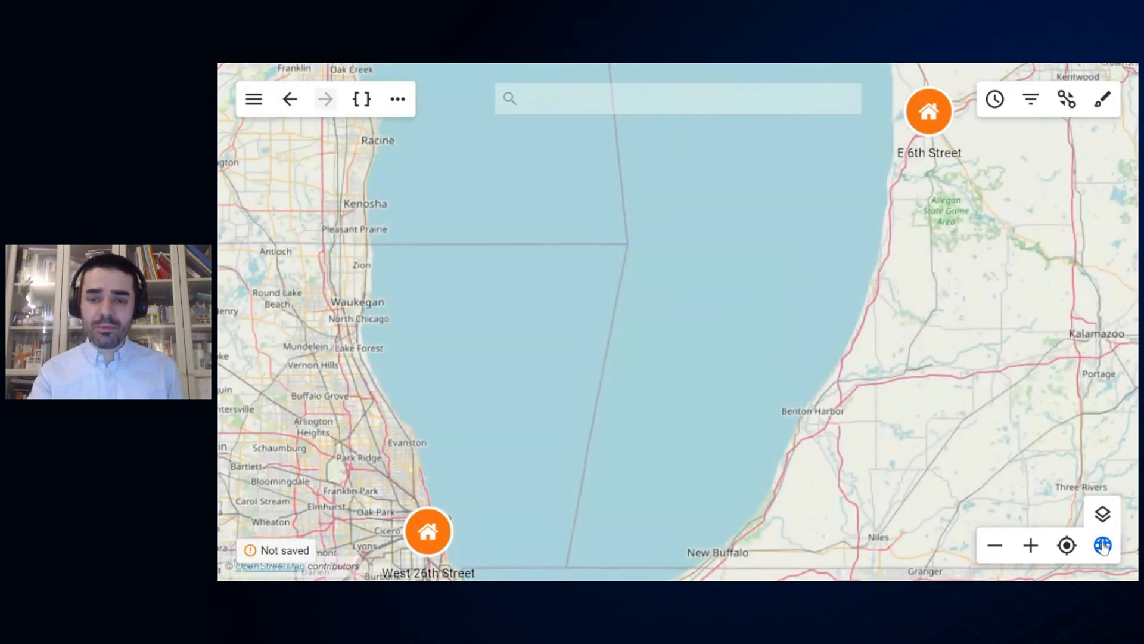
Zoom the map onto the West 26th Street address in Chicago, then leave geo mode
drag(623, 473, 663, 367)
scroll(471, 436, up, 5)
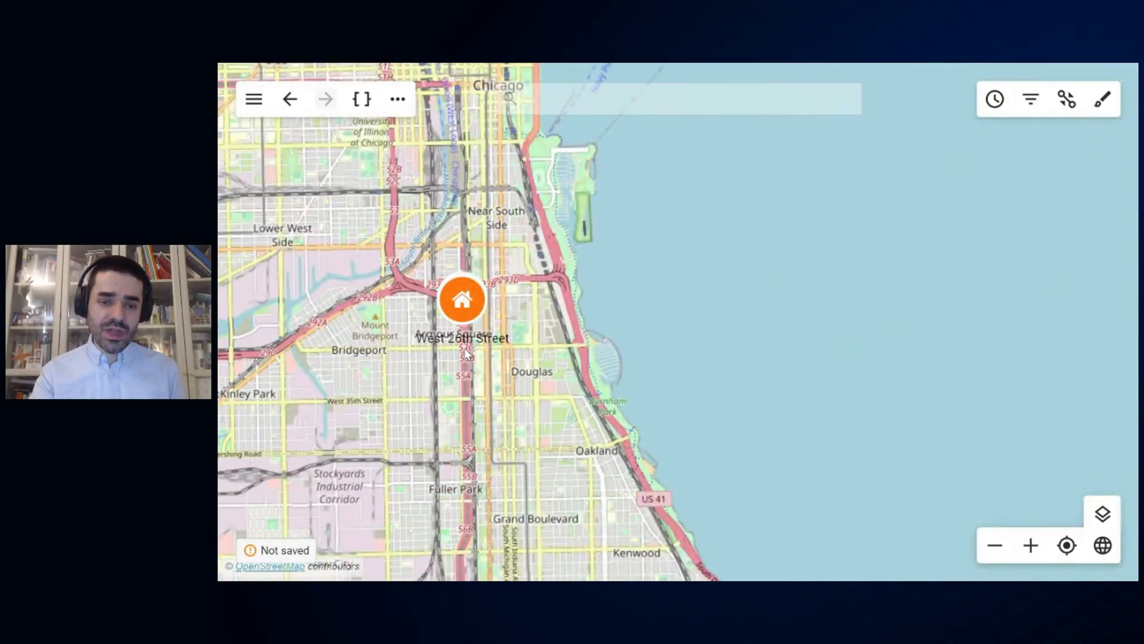
scroll(459, 328, up, 5)
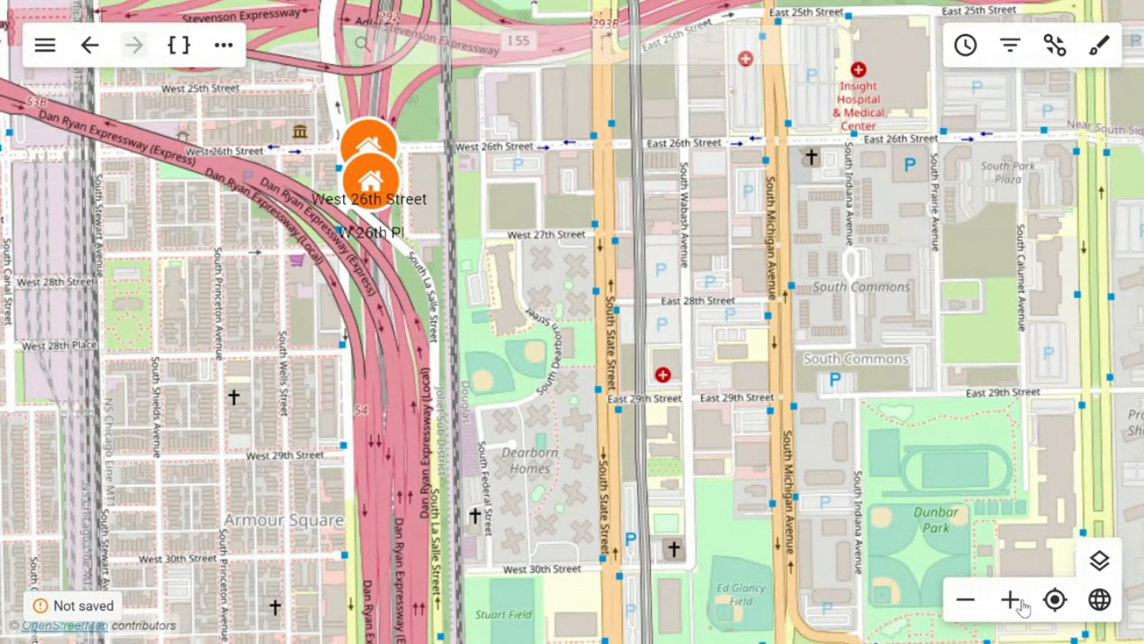
click(1100, 598)
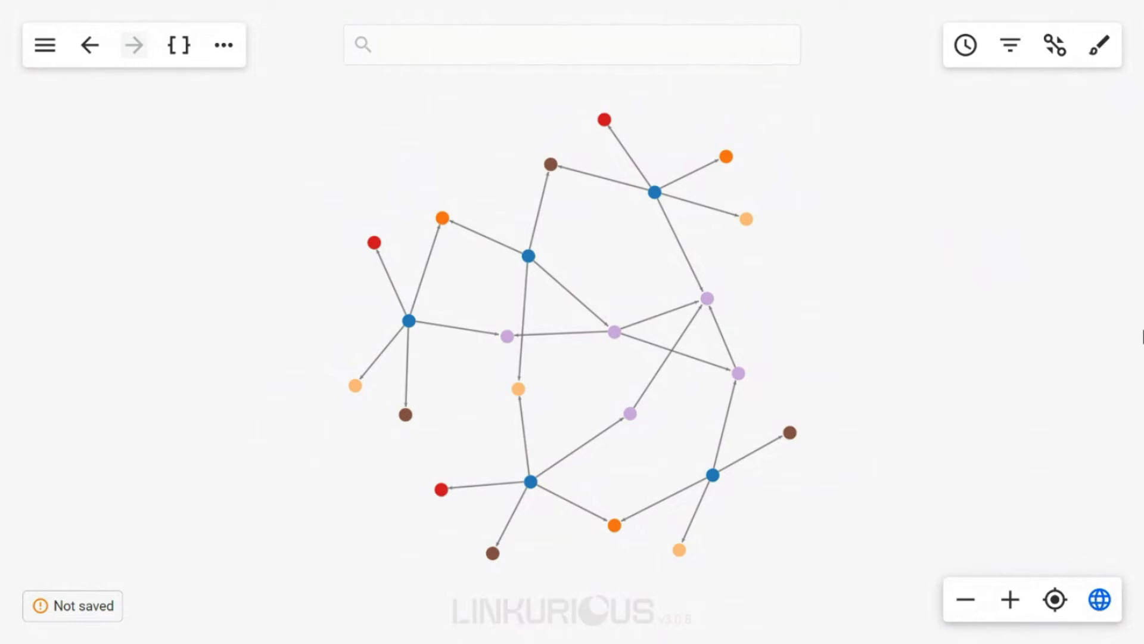
Filter out ADDRESS, IP_ADDRESS, LOAN and PHONE_NUMBER nodes, then expand the BANK_ACCOUNT property list
click(1009, 54)
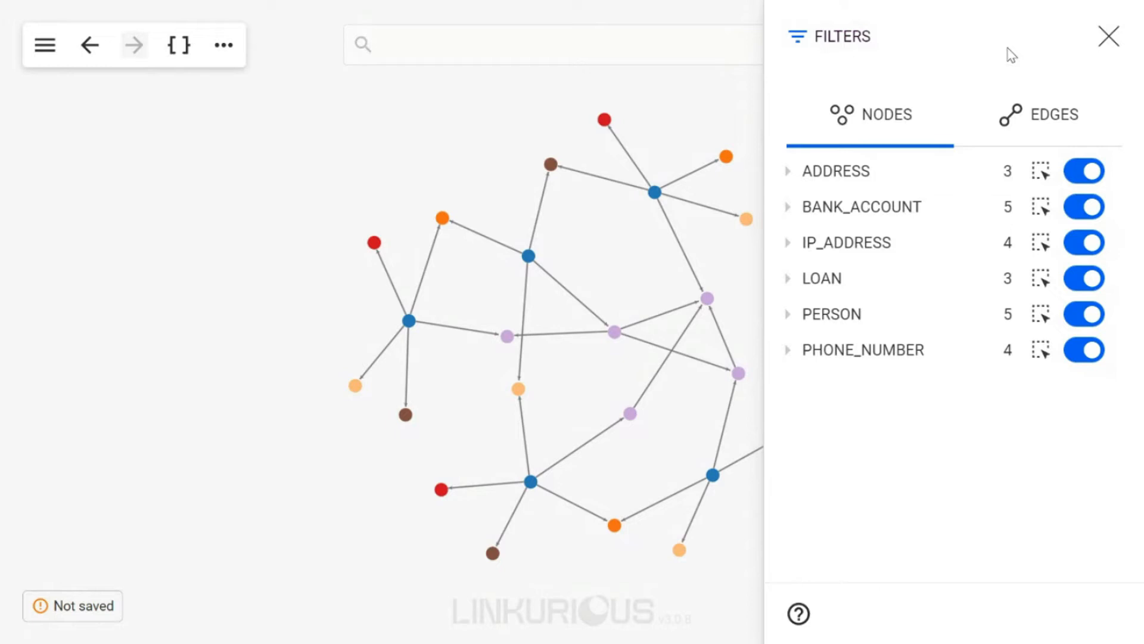
click(1088, 171)
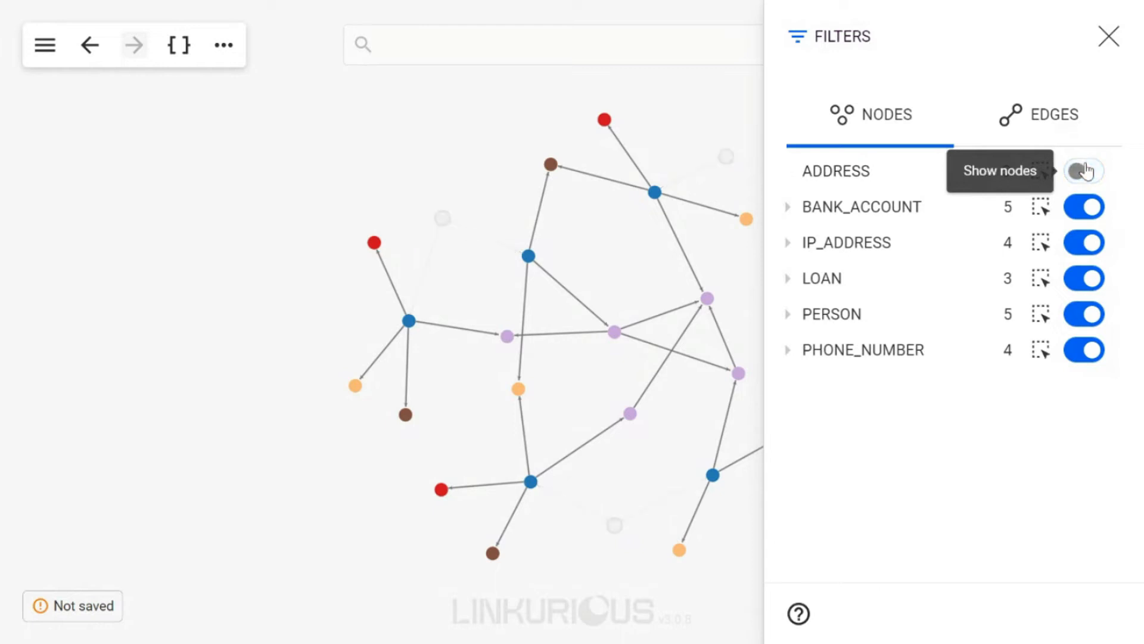
click(1091, 244)
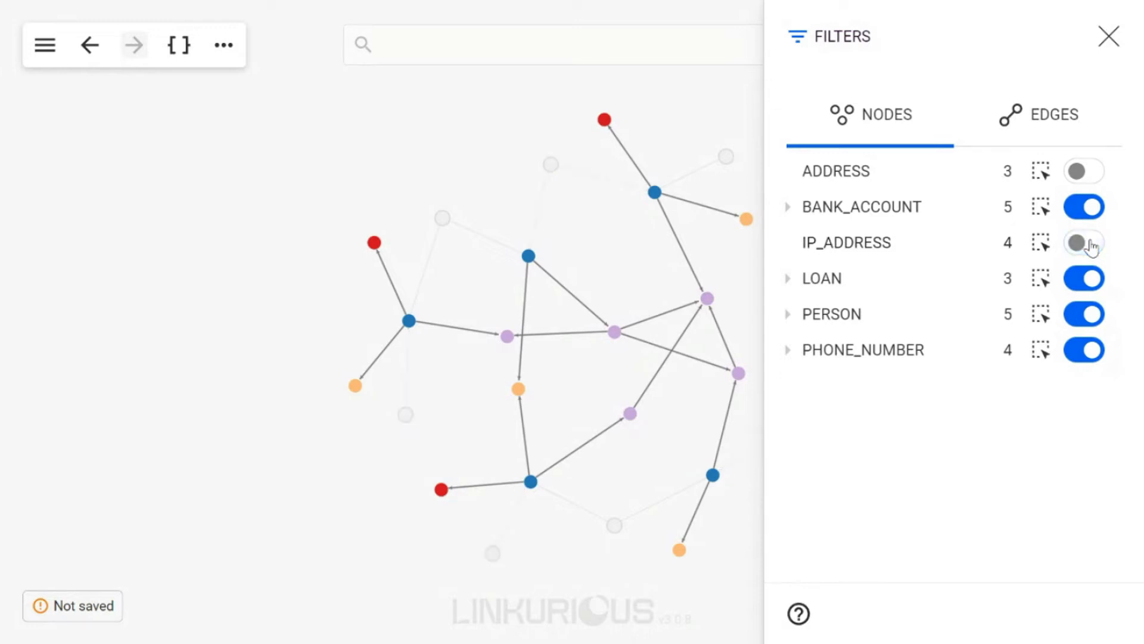
click(1091, 278)
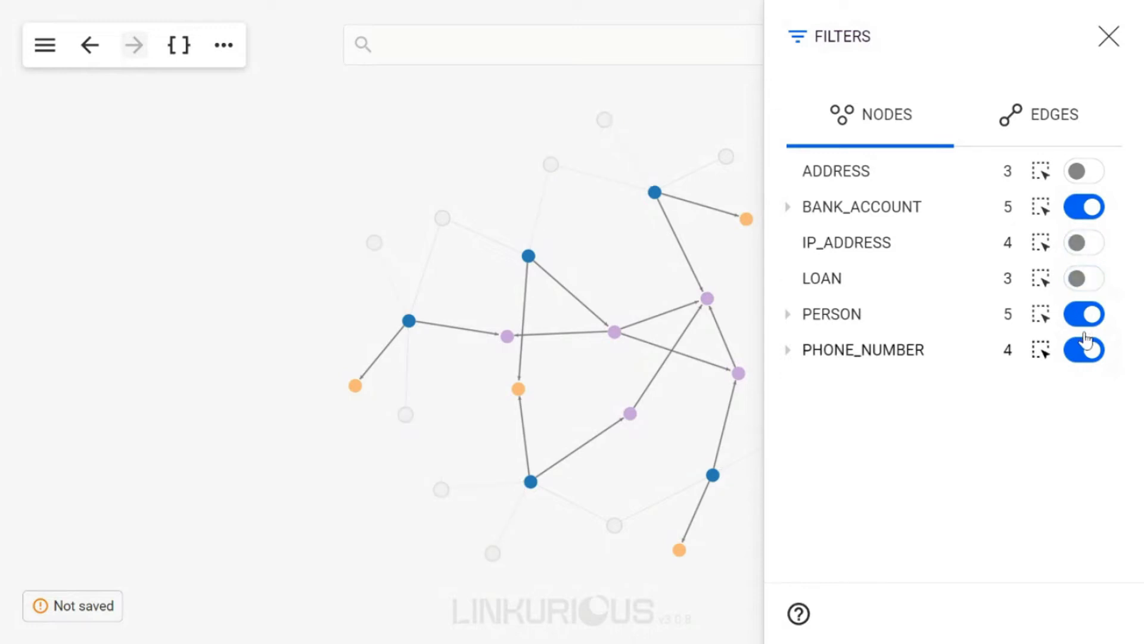
click(1085, 351)
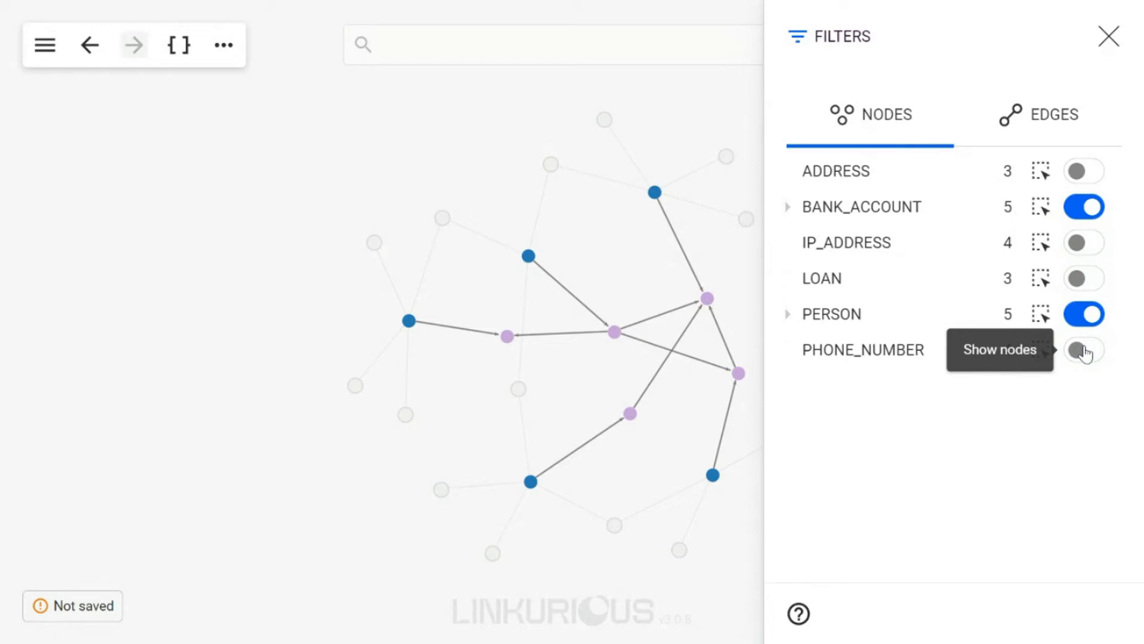
click(789, 208)
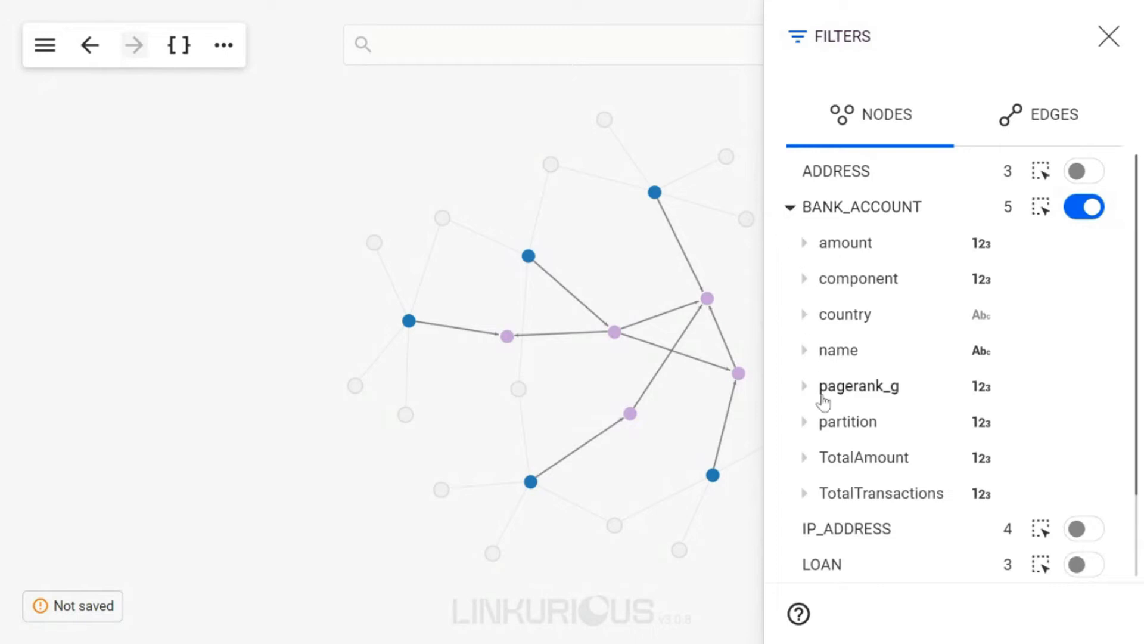
Add a TotalTransactions lower bound on bank accounts and drag it to 2.6
click(806, 457)
click(806, 460)
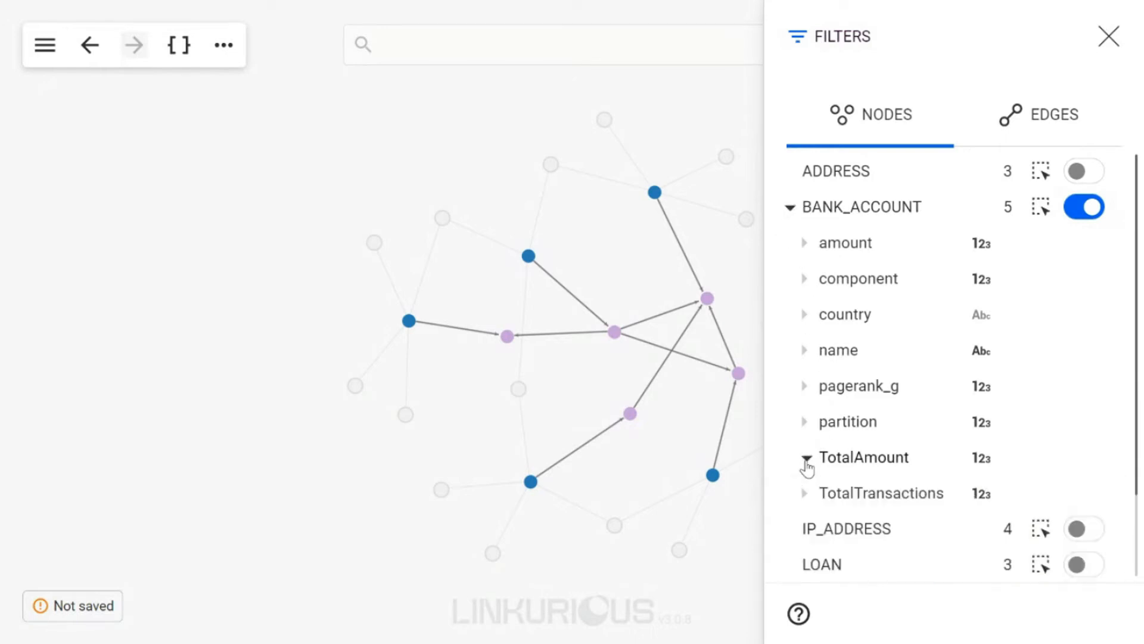
click(806, 493)
scroll(813, 502, down, 1)
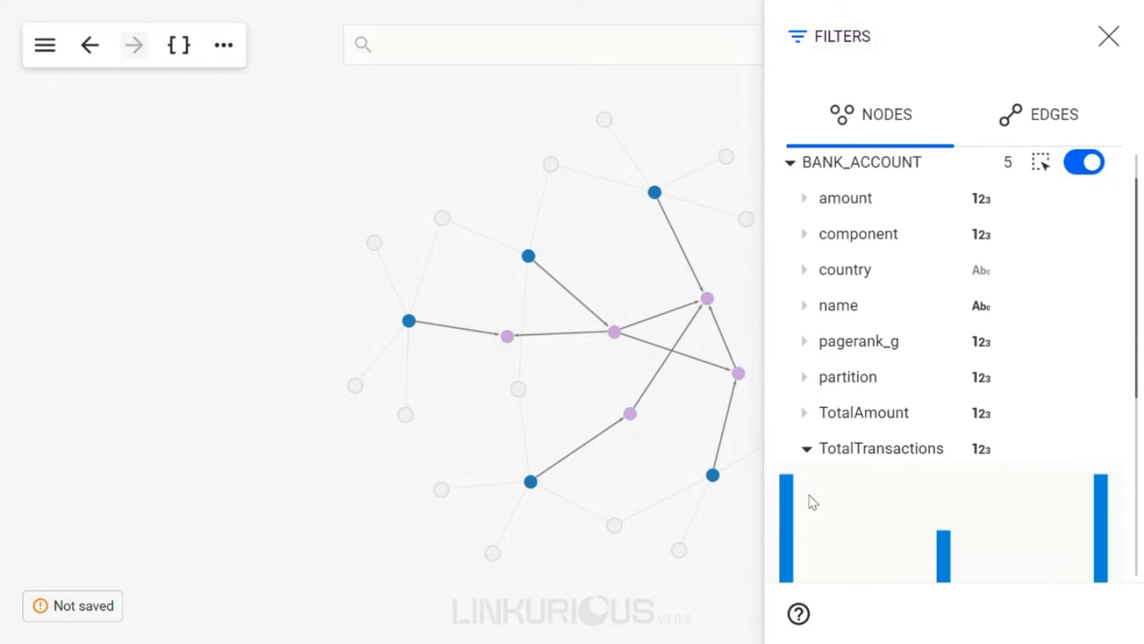
scroll(812, 502, down, 2)
click(786, 527)
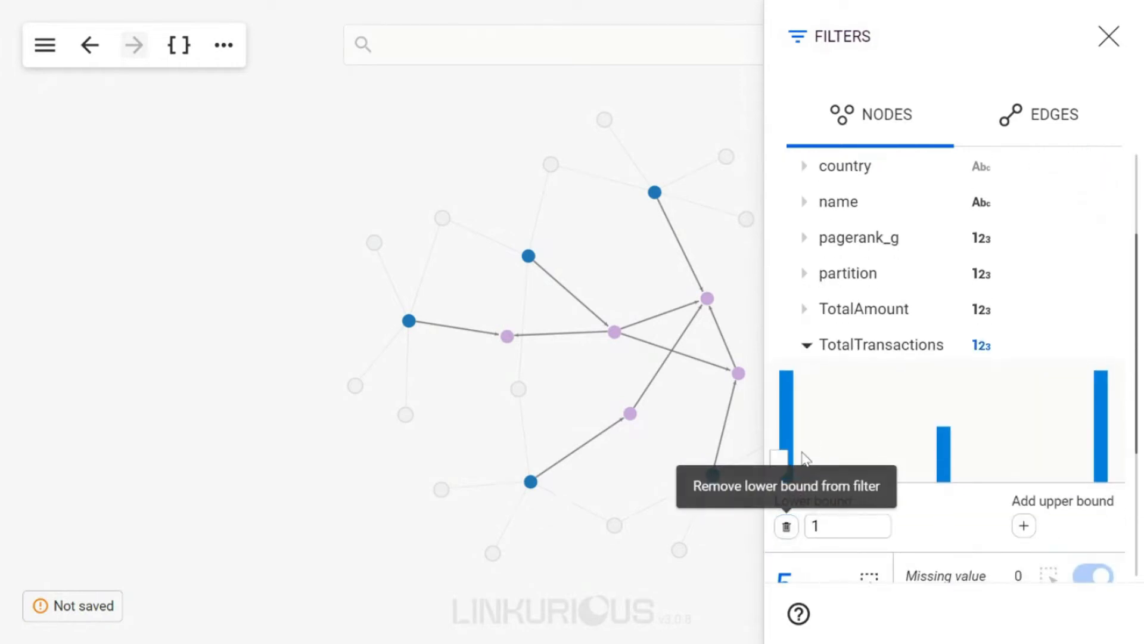
drag(779, 463, 1031, 480)
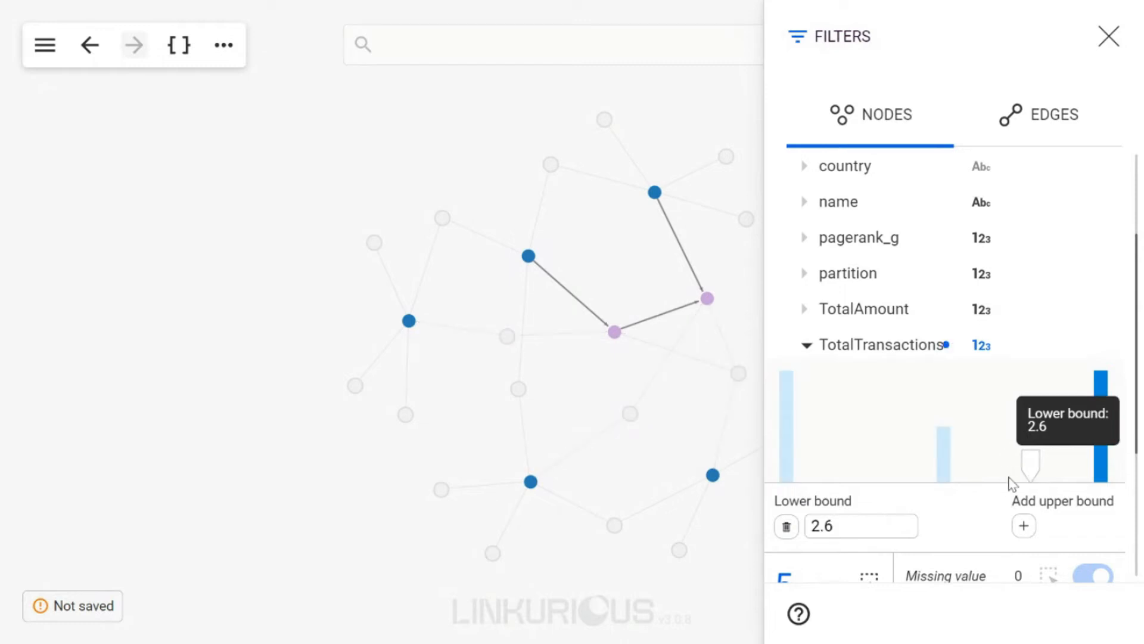
Delete the TotalTransactions bound, collapse its histogram and close the Filters panel
click(786, 527)
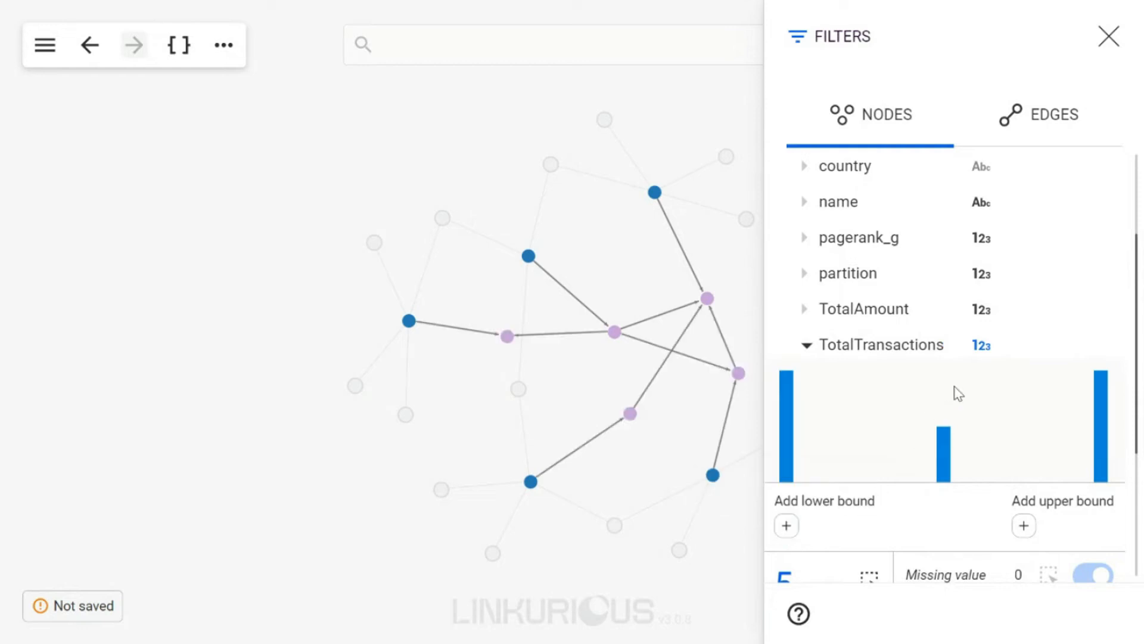
click(807, 345)
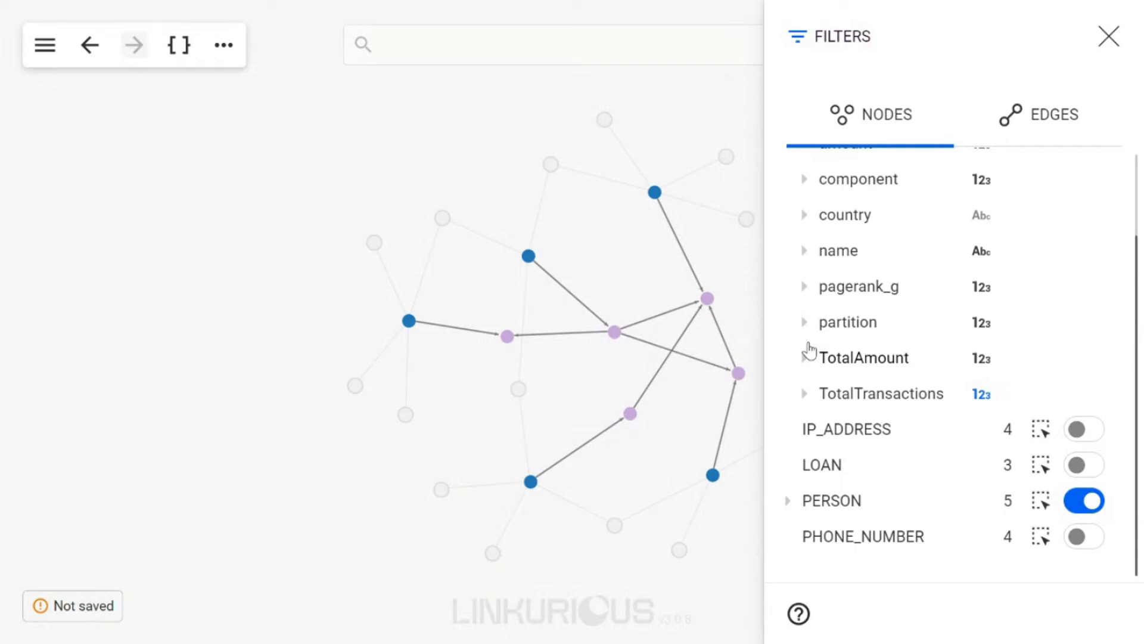
click(1108, 38)
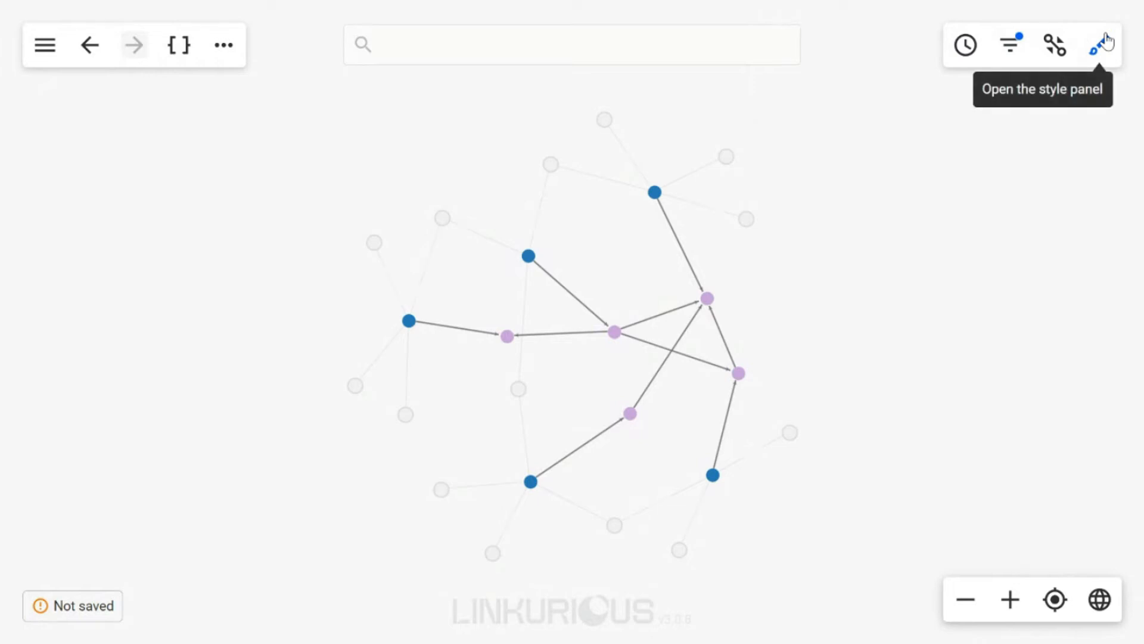
Inspect a HAS_TRANSFERED edge's properties to read its transfer date
click(961, 54)
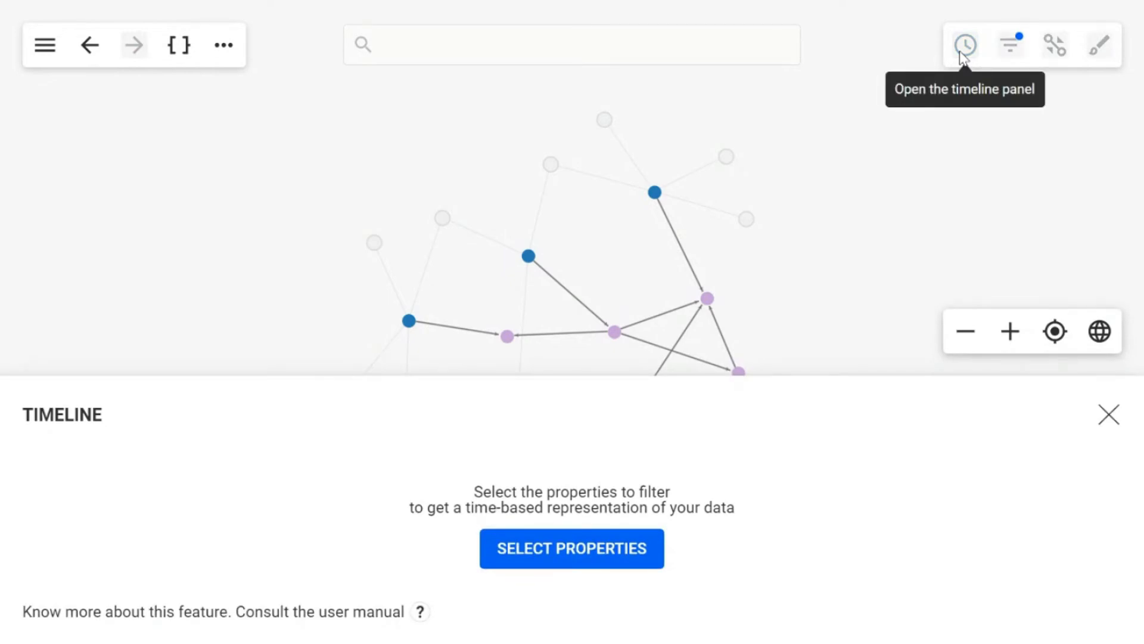
scroll(592, 335, up, 5)
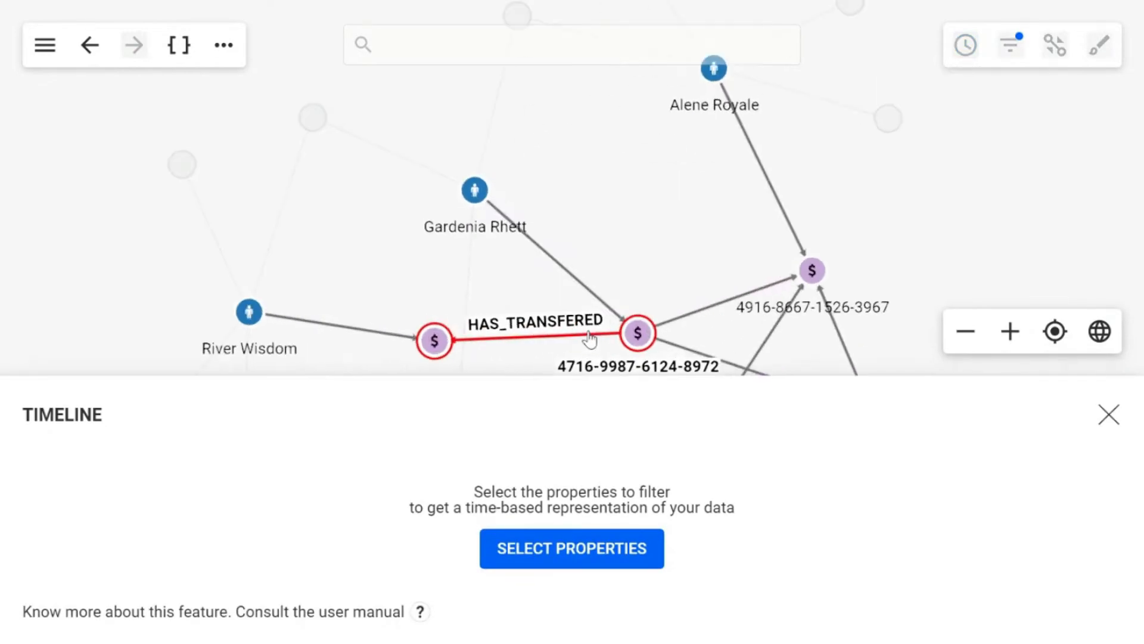
scroll(575, 350, down, 5)
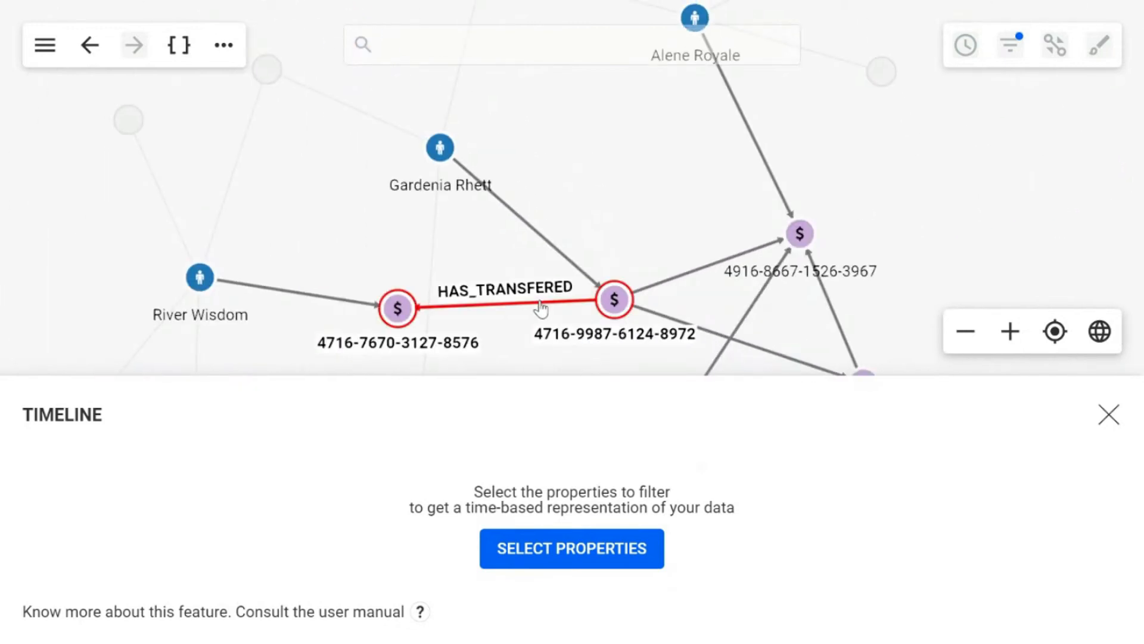
click(540, 308)
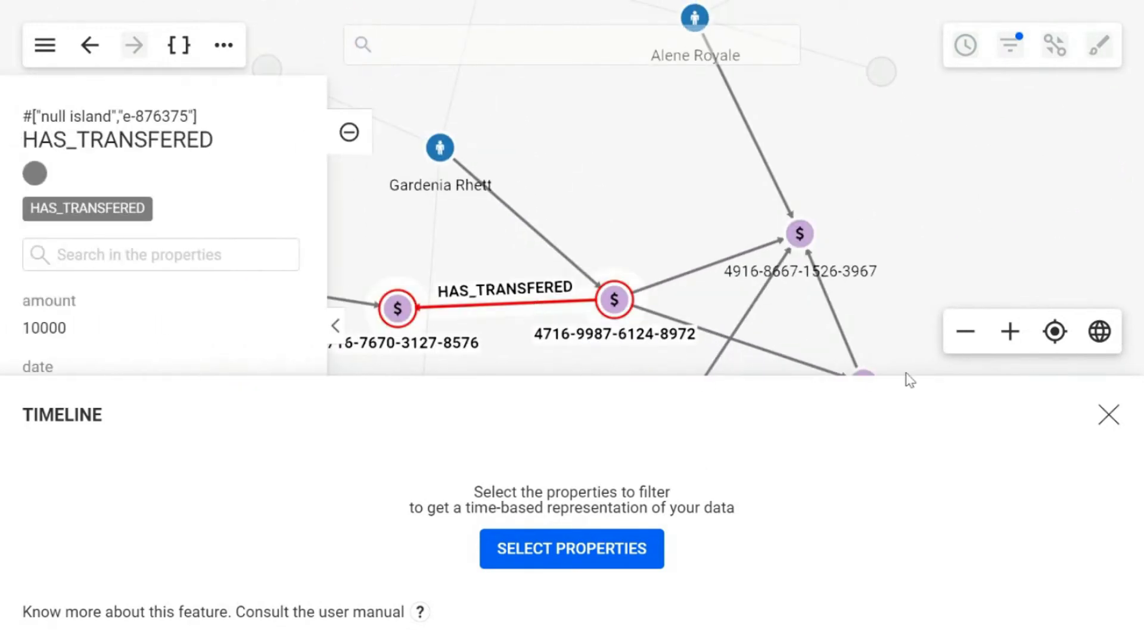
click(1108, 413)
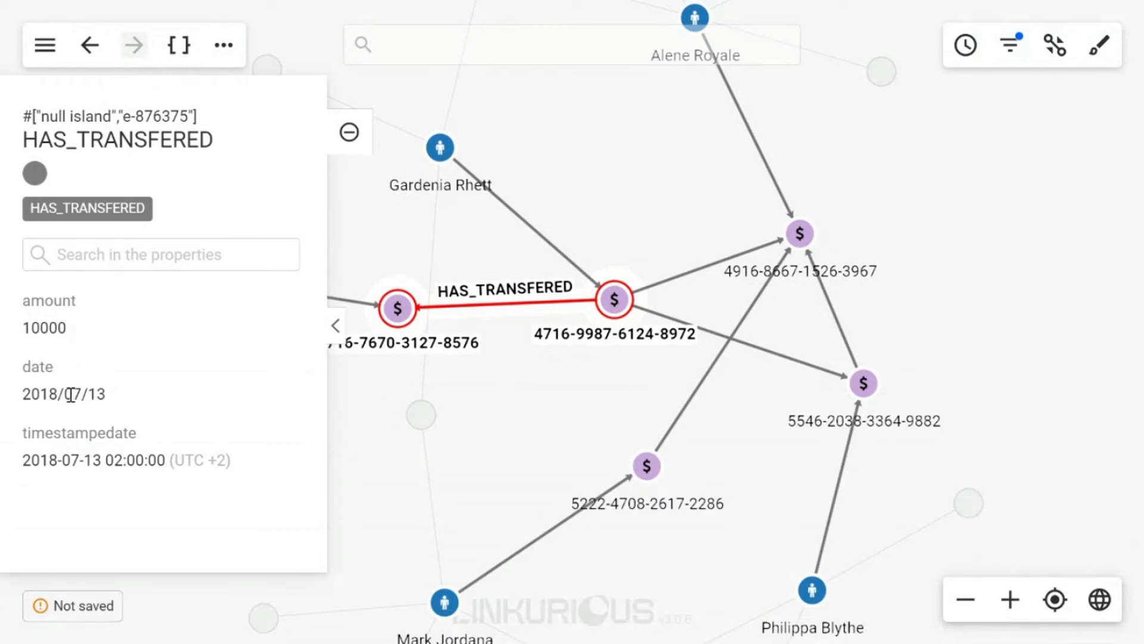
click(627, 201)
Select HAS_TRANSFERED: timestampedate as the timeline's time property
click(963, 50)
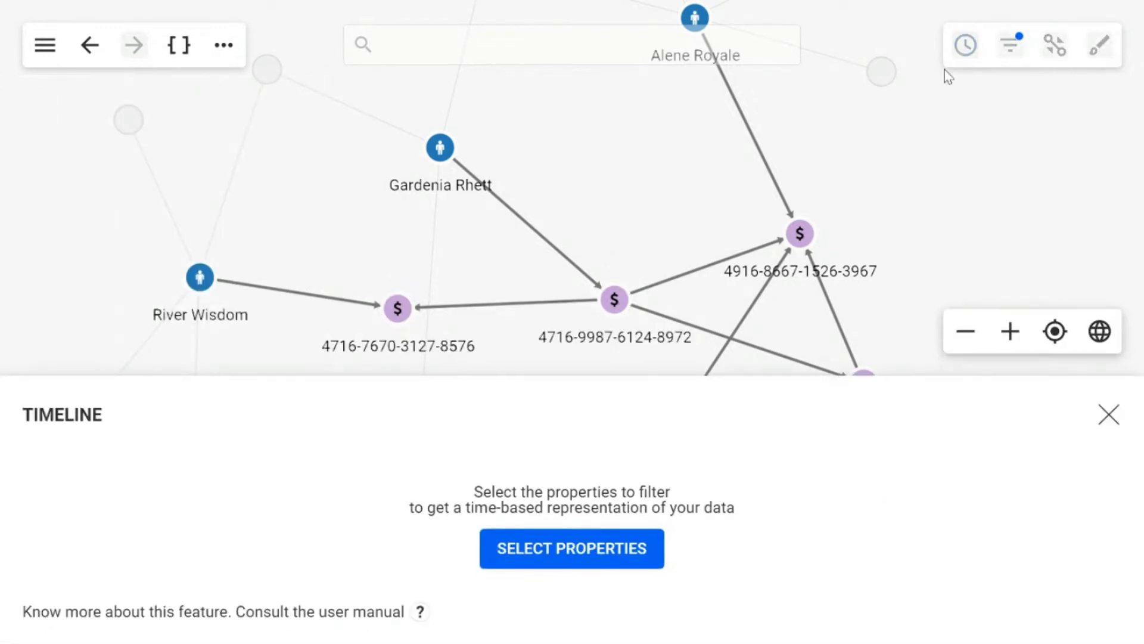
click(587, 554)
click(325, 352)
Apply the transfer-date timeline and try March, May, and April–June time windows
click(773, 424)
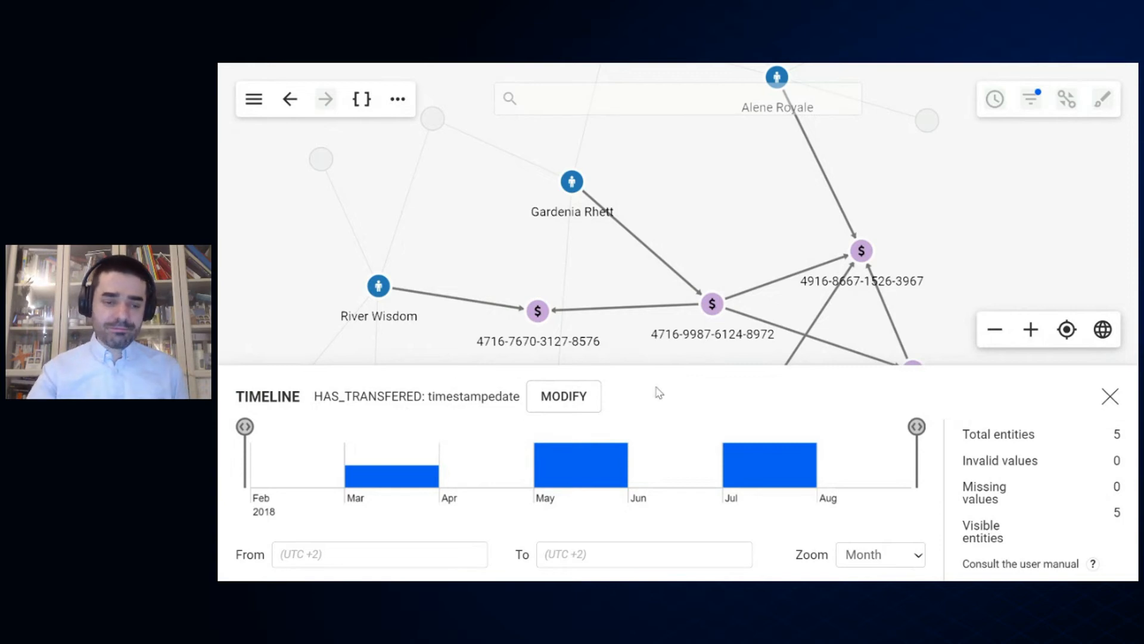
drag(244, 426, 339, 425)
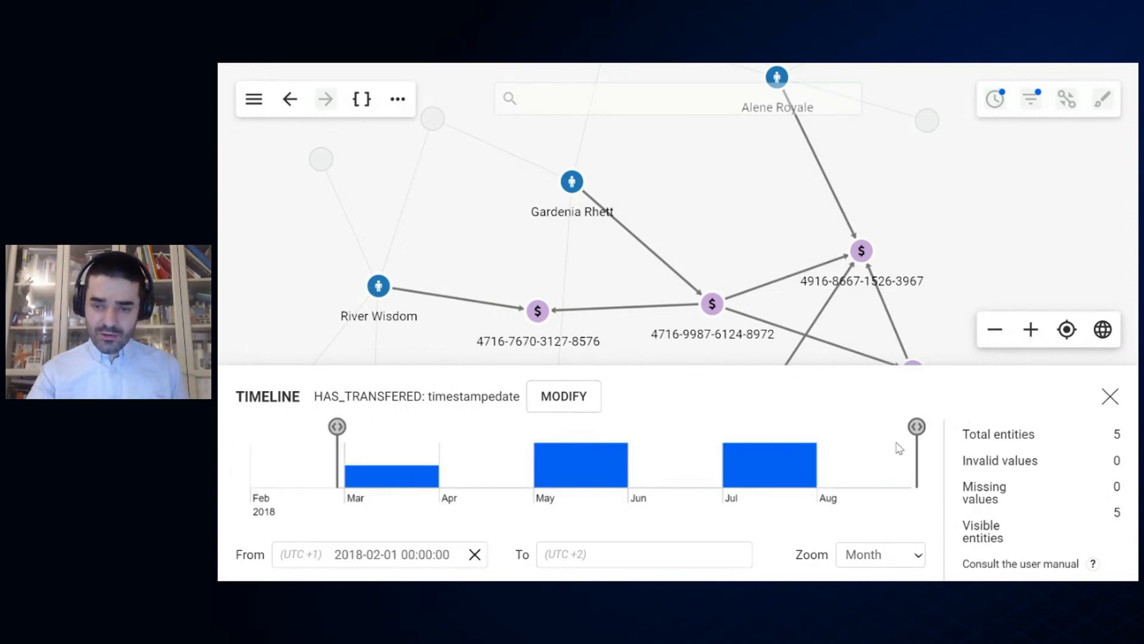
drag(916, 426, 479, 427)
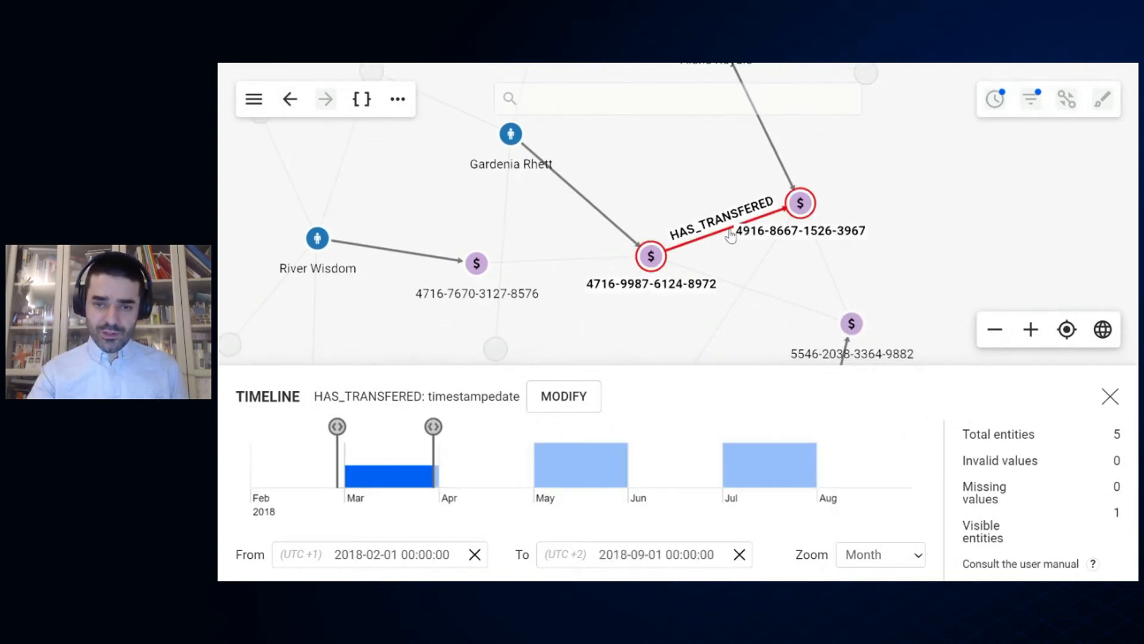
drag(433, 426, 655, 422)
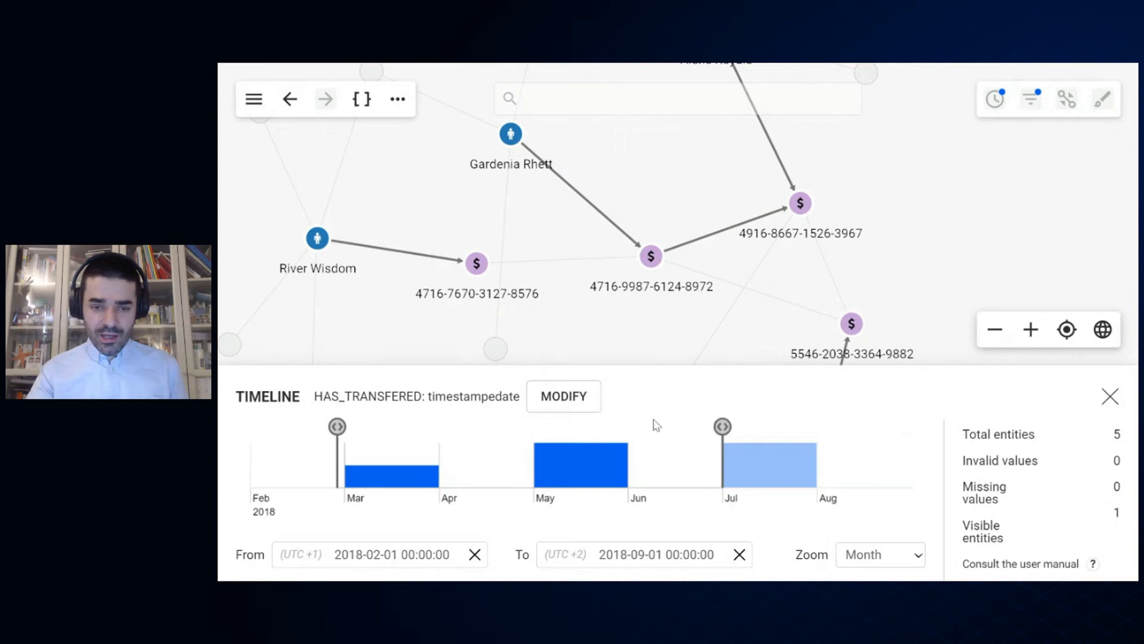
drag(338, 427, 504, 428)
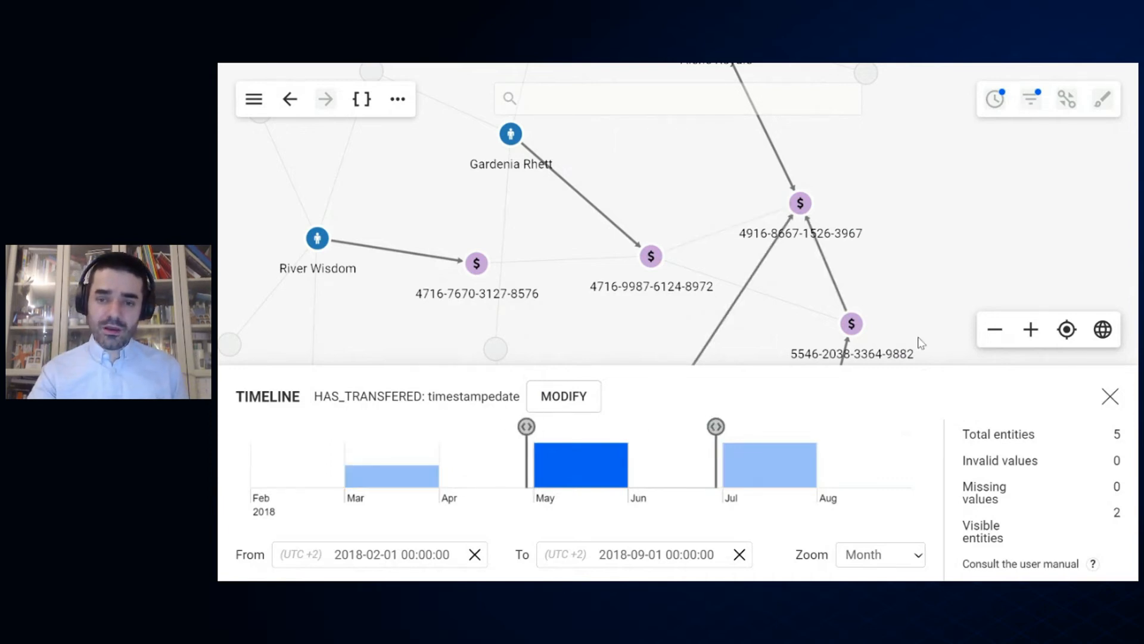
Reposition the graph and limit the time window to July transfers only
scroll(919, 338, down, 3)
drag(877, 311, 830, 202)
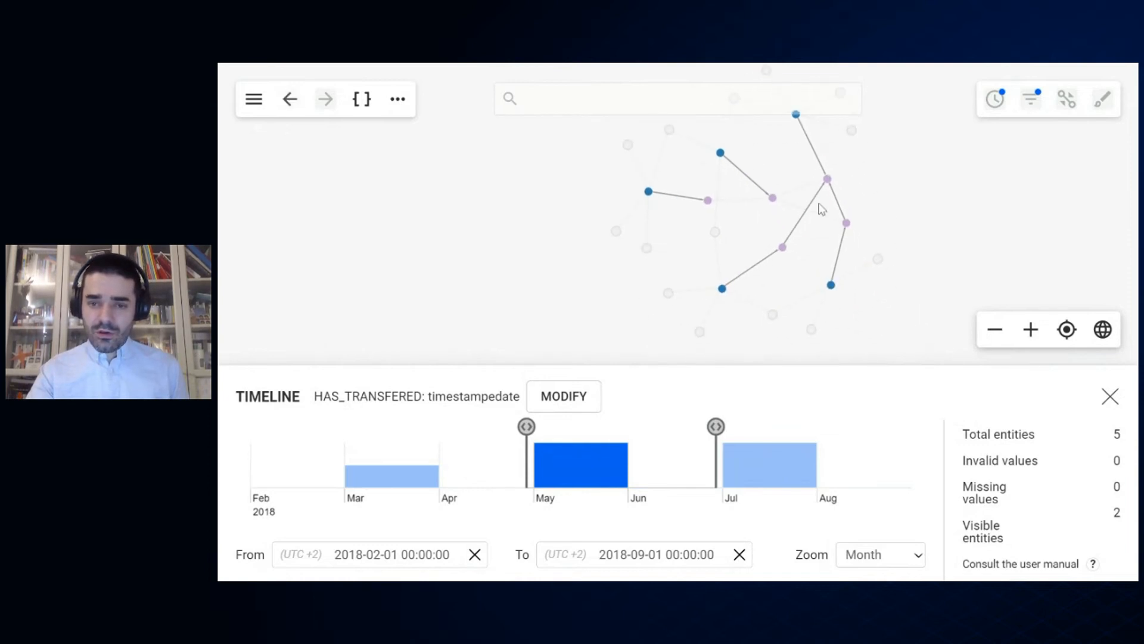
scroll(838, 216, up, 1)
scroll(838, 215, up, 1)
scroll(838, 216, down, 1)
mouse_move(749, 438)
click(745, 457)
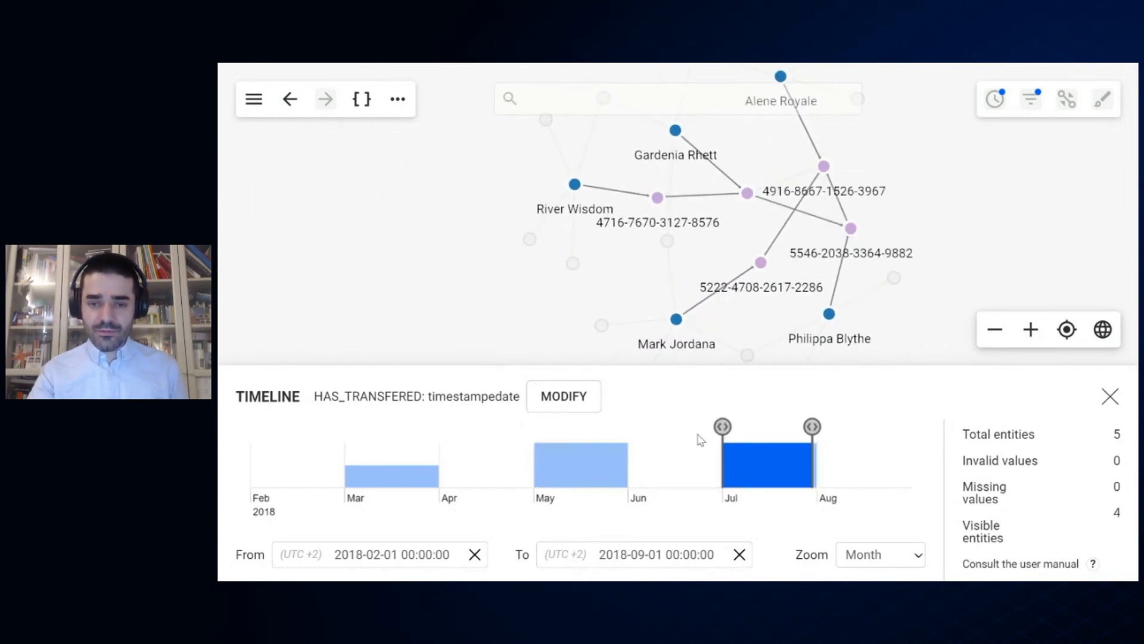
Clear the From and To dates and close the Timeline panel
click(475, 554)
click(740, 554)
click(1110, 396)
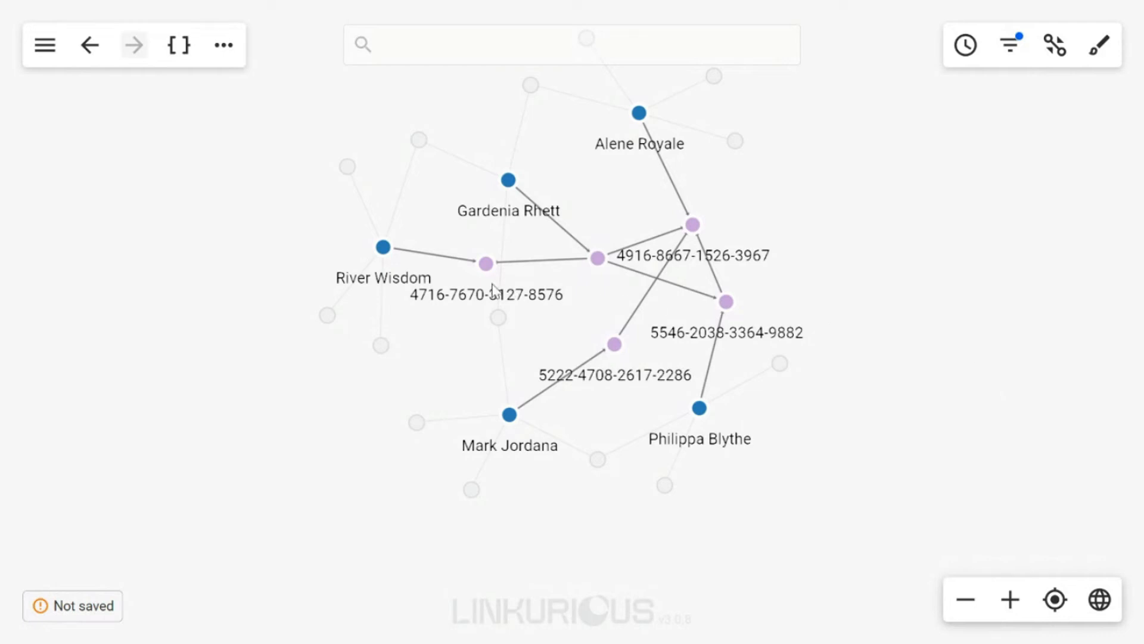
right_click(862, 380)
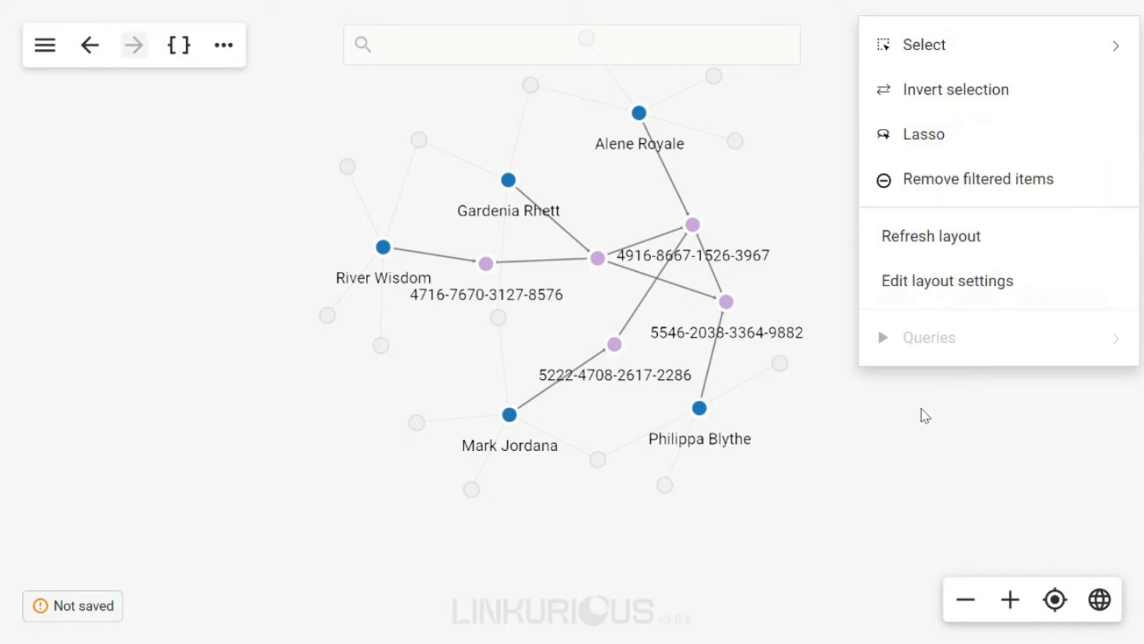
click(941, 282)
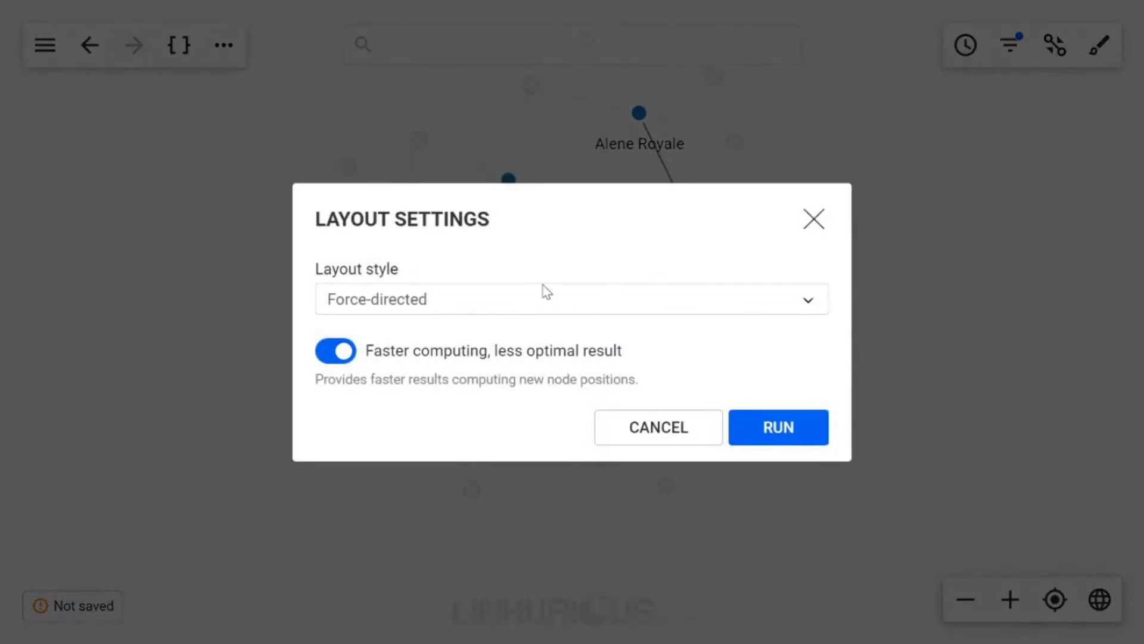
click(497, 307)
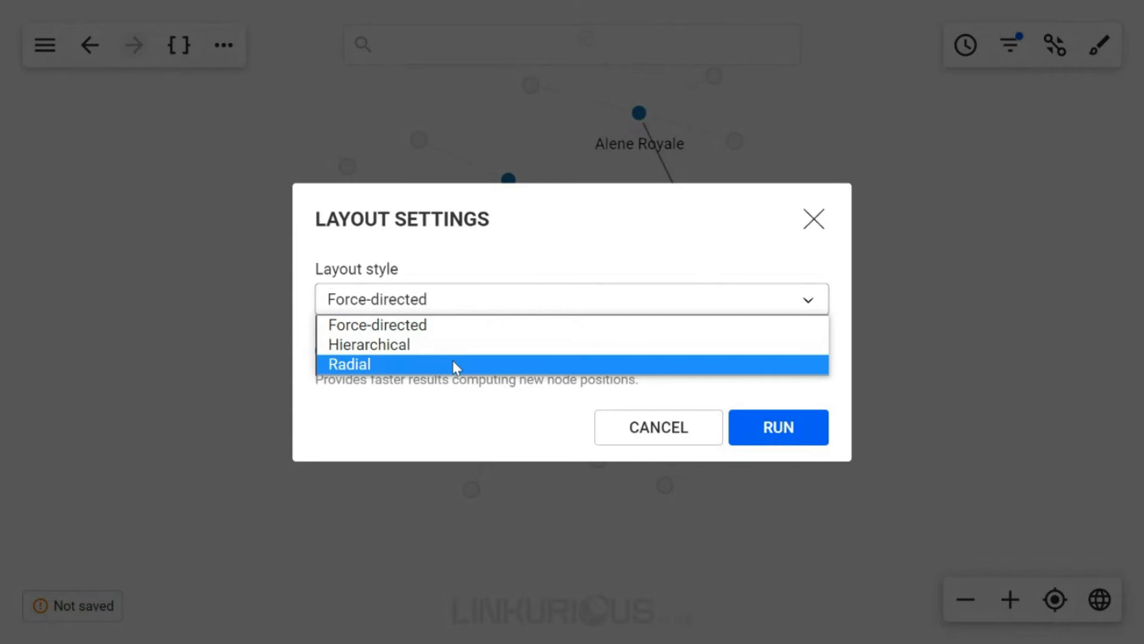
click(638, 428)
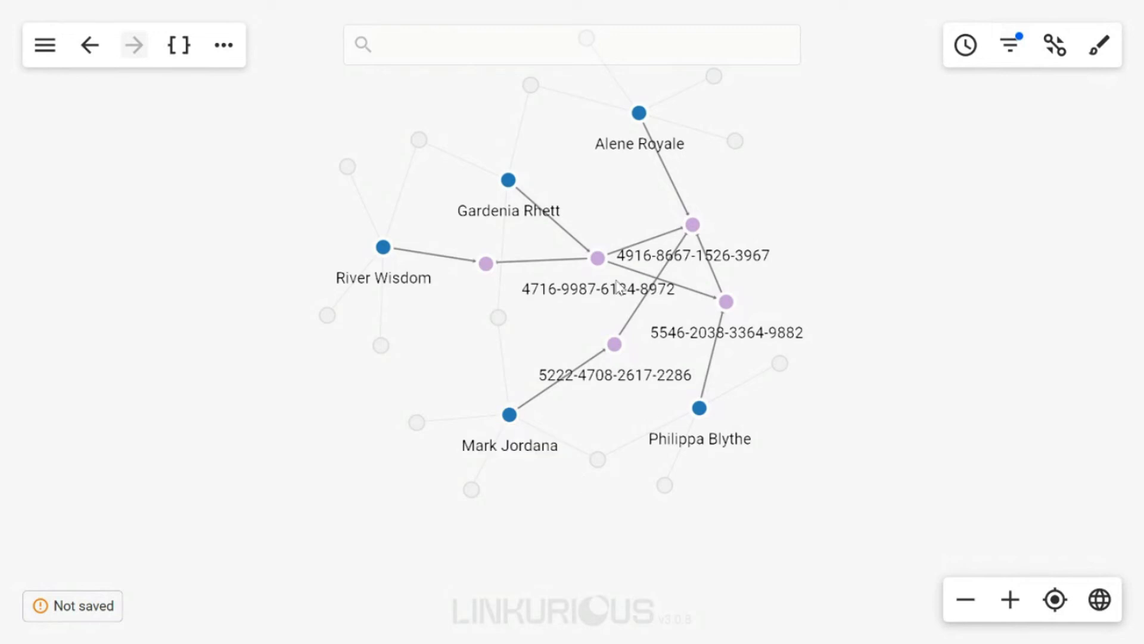
scroll(410, 156, up, 5)
scroll(442, 181, down, 5)
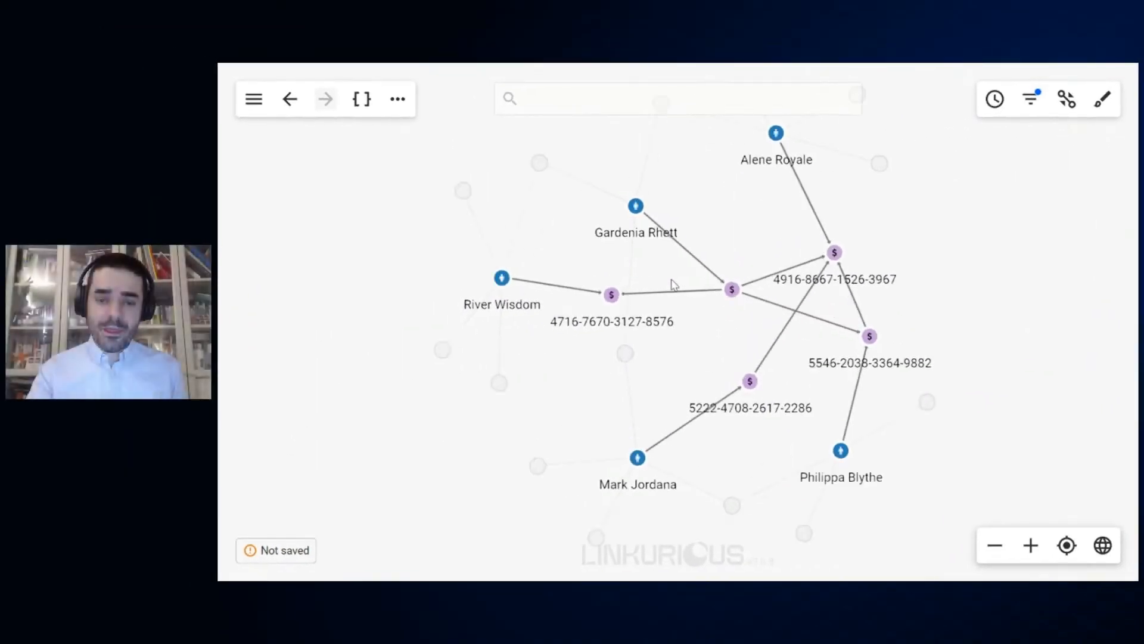
scroll(566, 276, up, 4)
right_click(566, 275)
click(772, 226)
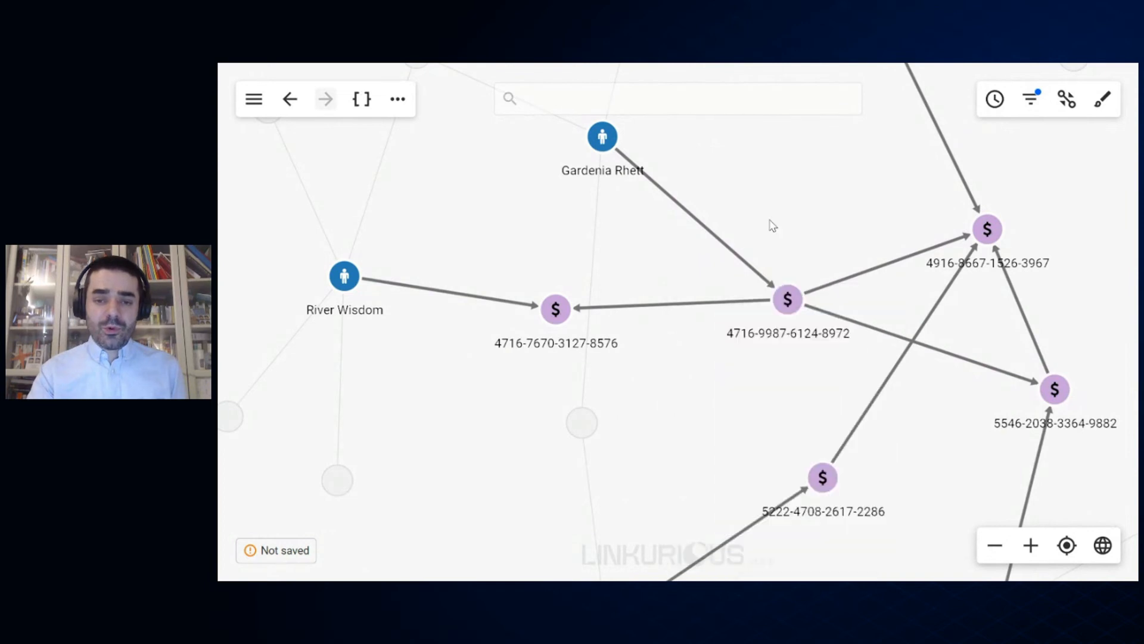
scroll(772, 225, down, 4)
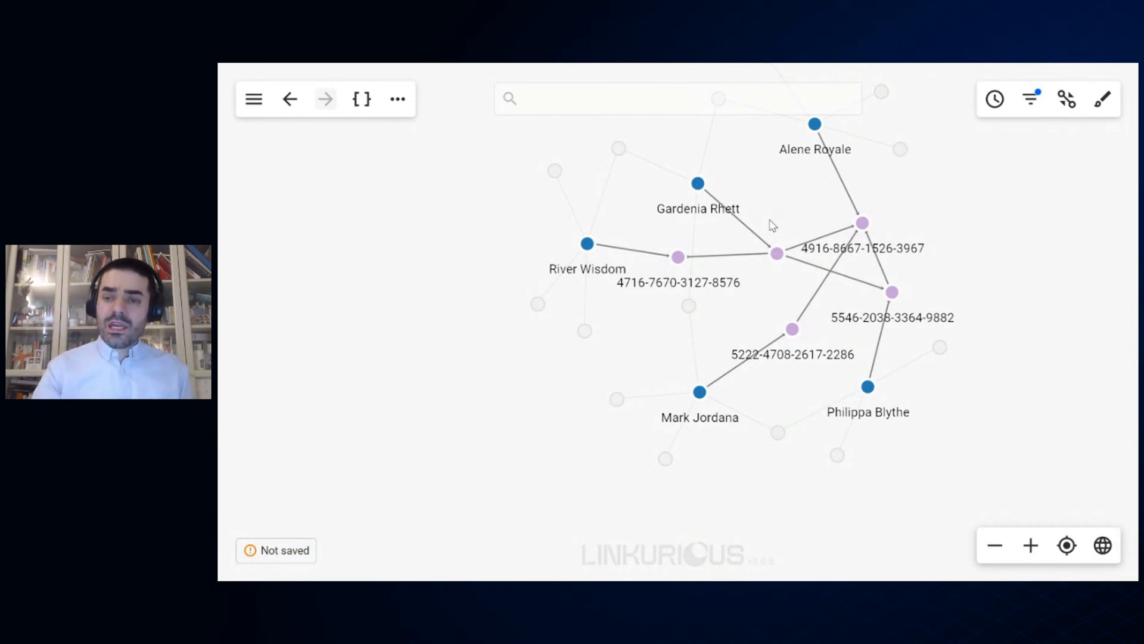
Save the current graph as a visualization titled 'River Wisdom'
click(253, 104)
click(314, 177)
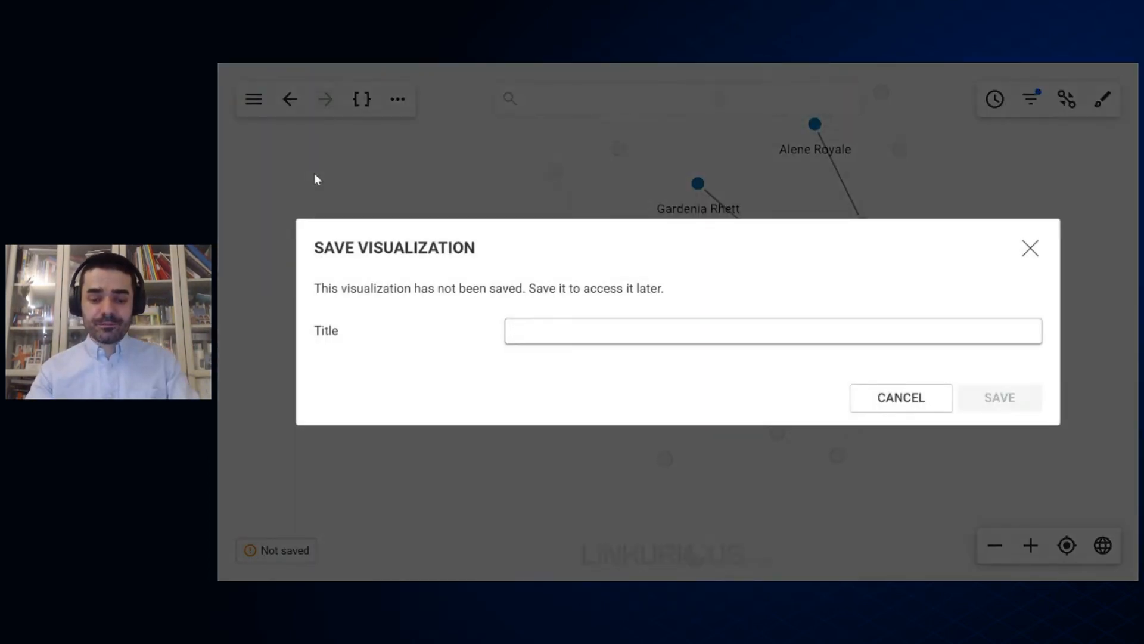
text(River )
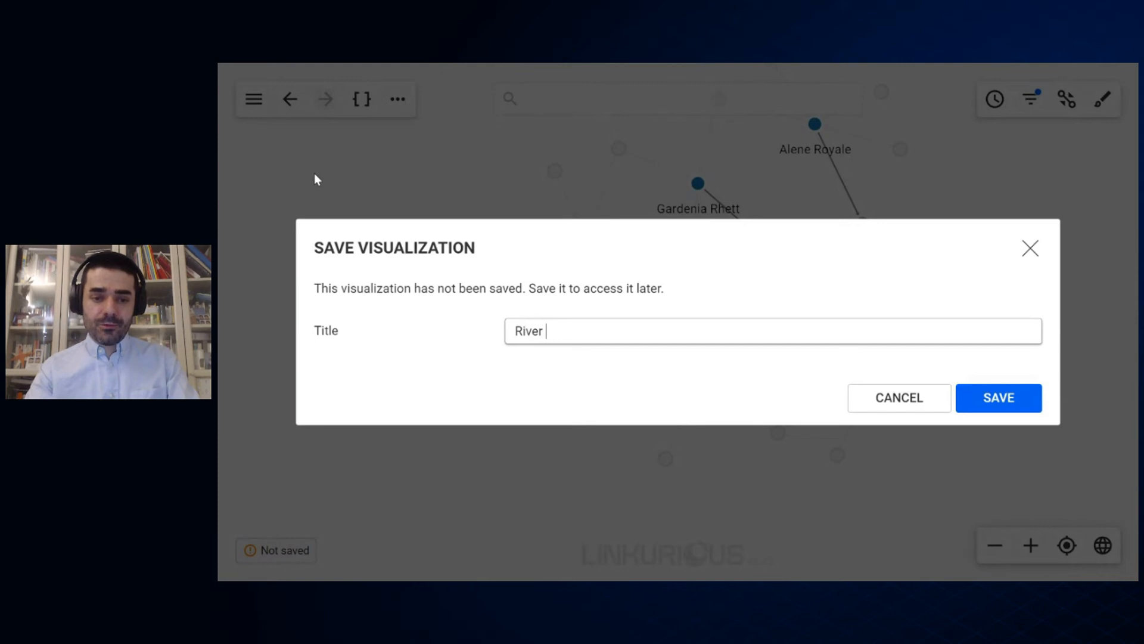
text(Wisdom)
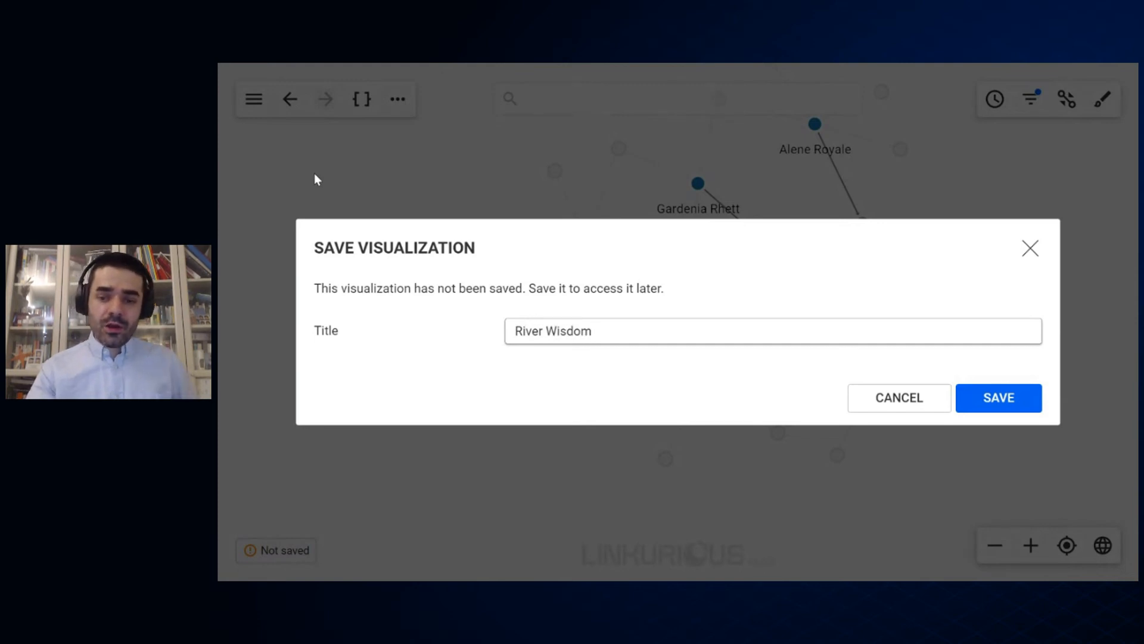
click(985, 403)
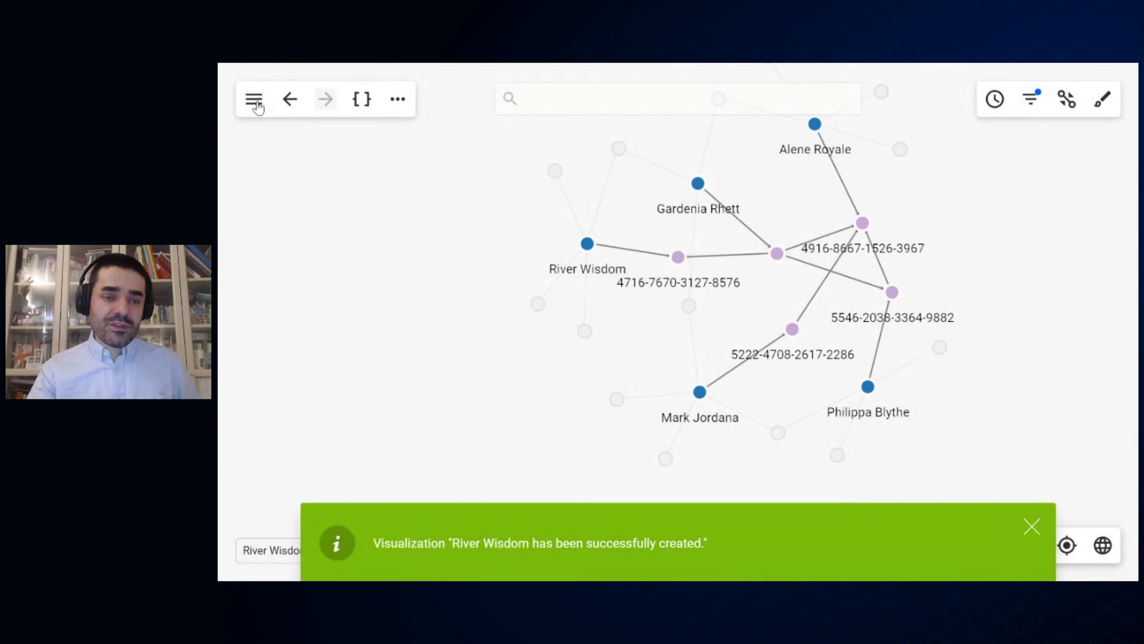
click(255, 101)
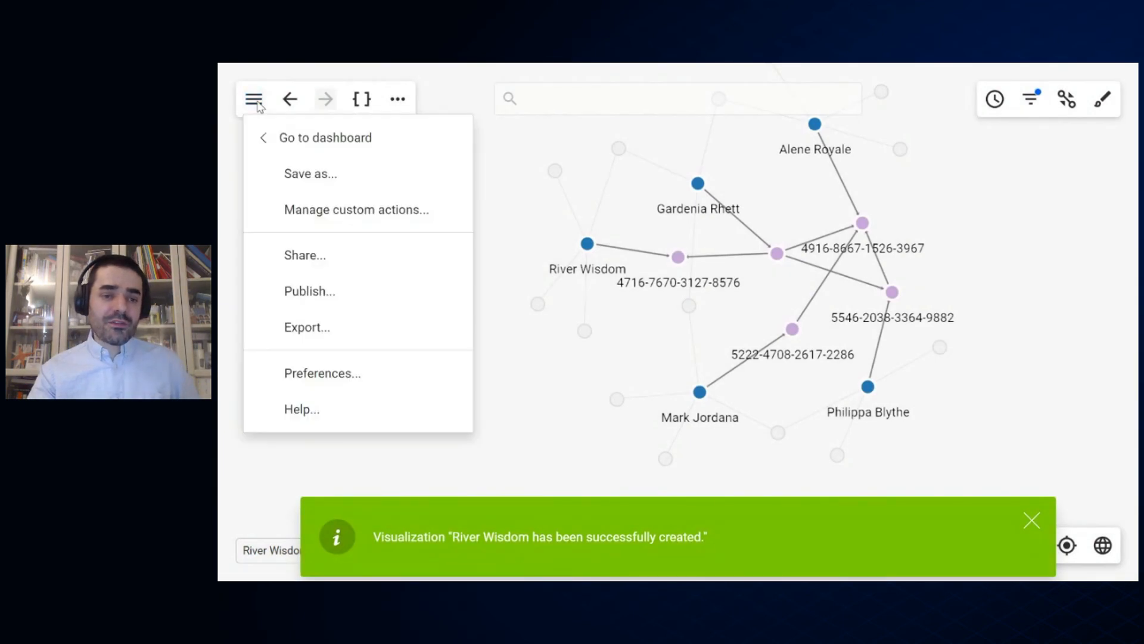
click(328, 322)
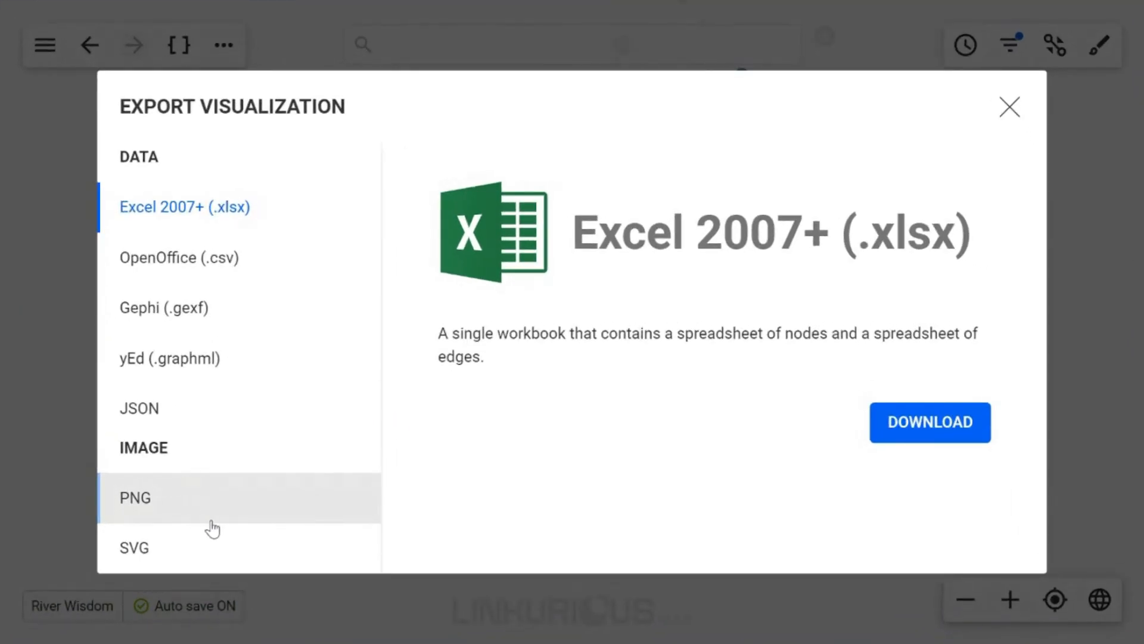
click(1010, 114)
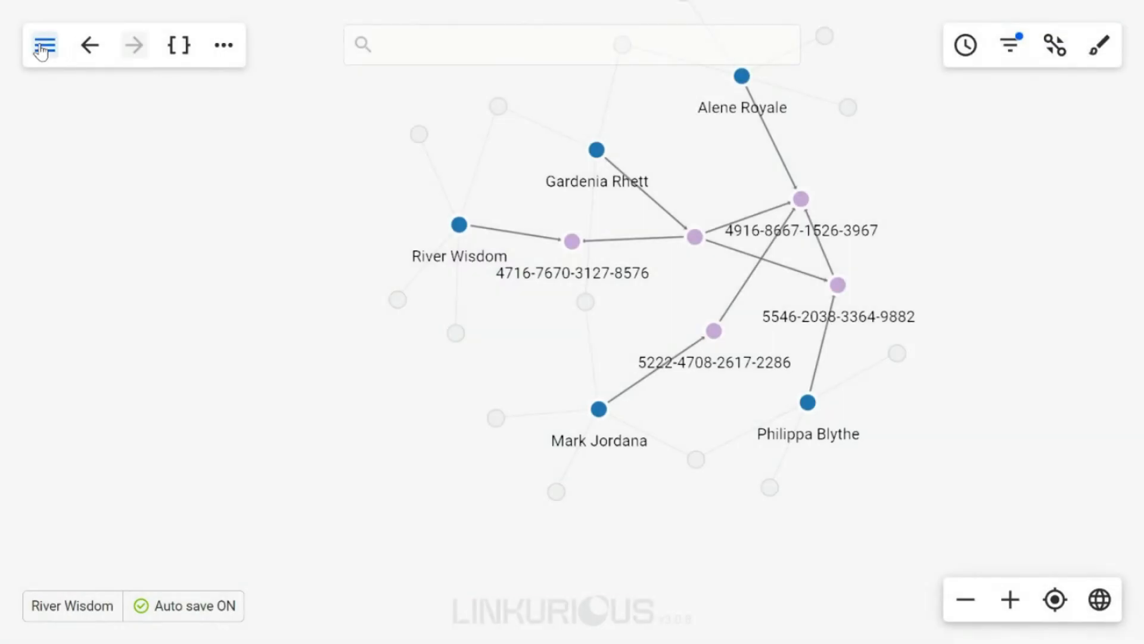
click(44, 44)
Share River Wisdom with one colleague found via user search, keeping Can read access
click(150, 254)
click(360, 378)
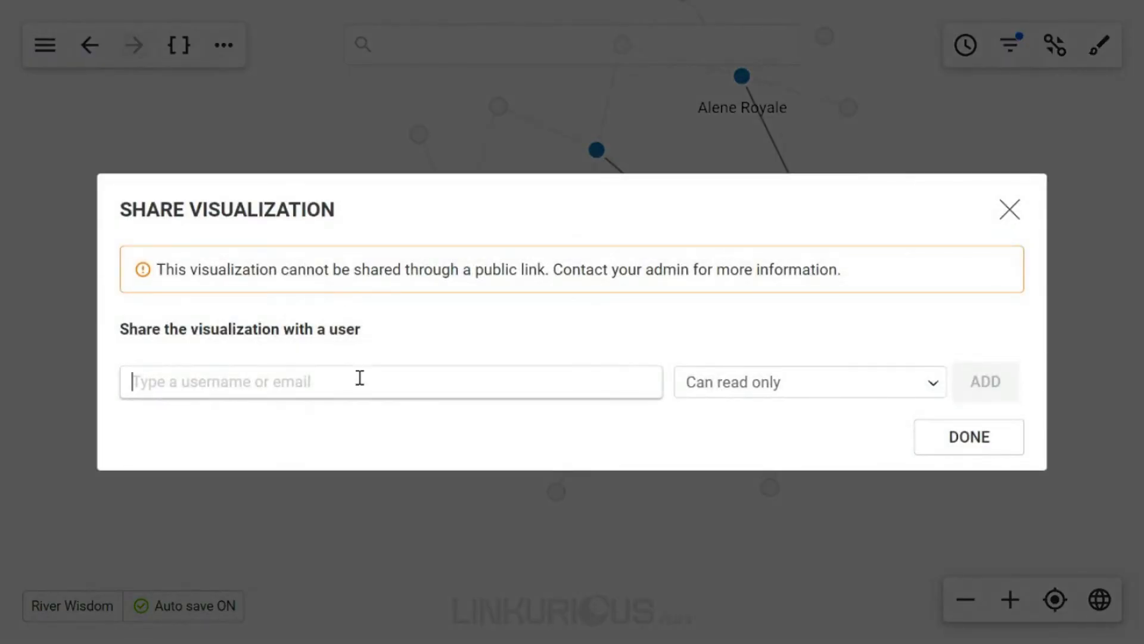
text(and)
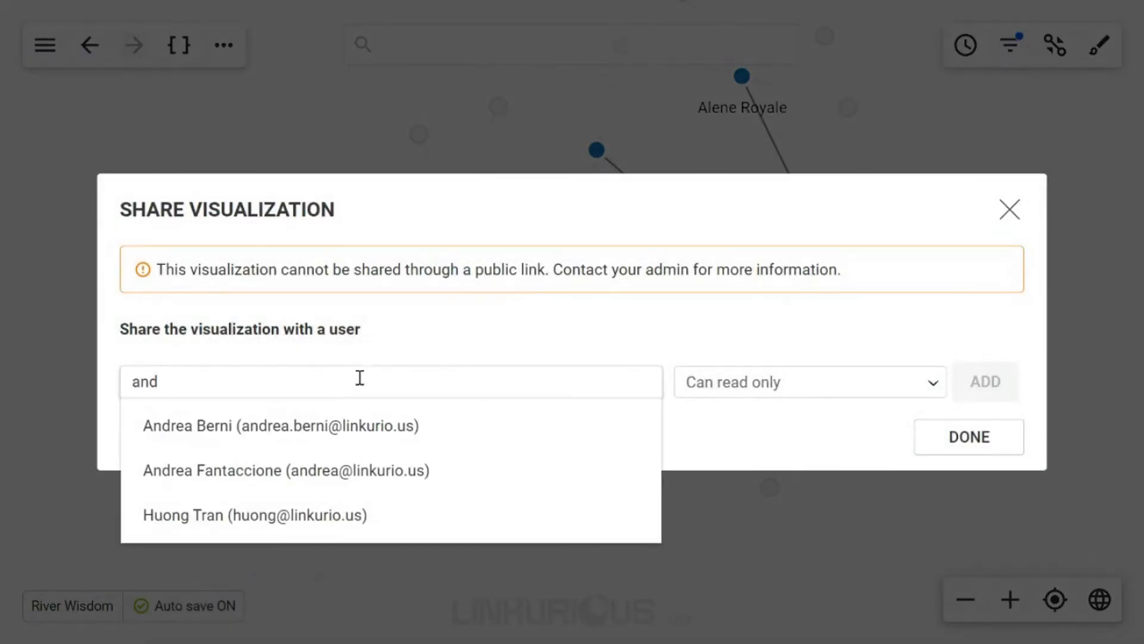
click(342, 417)
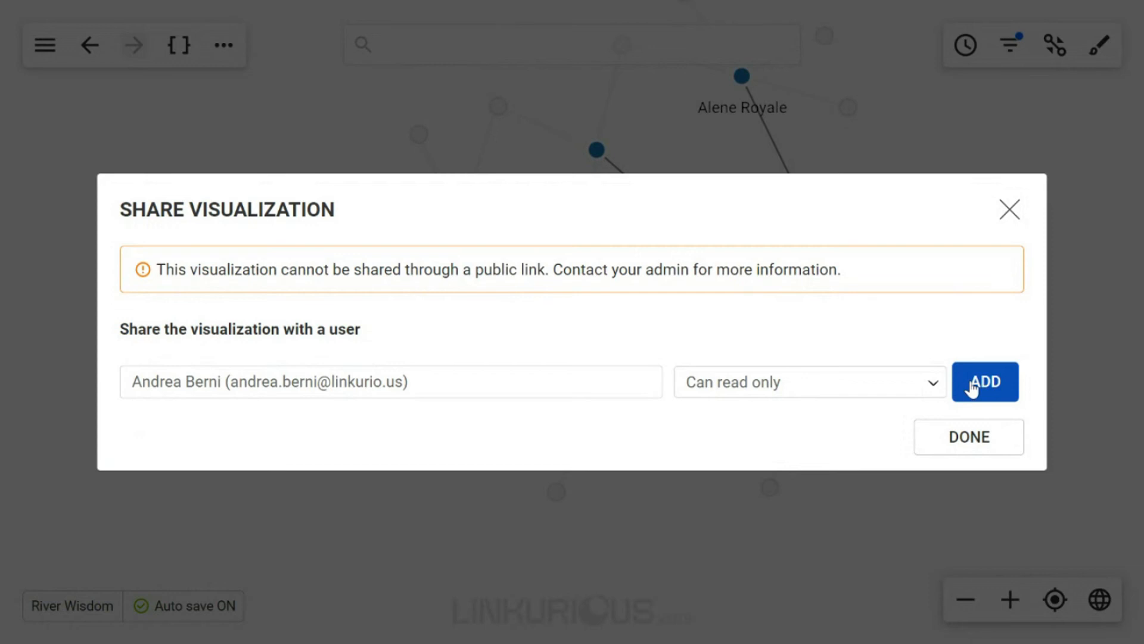
click(973, 386)
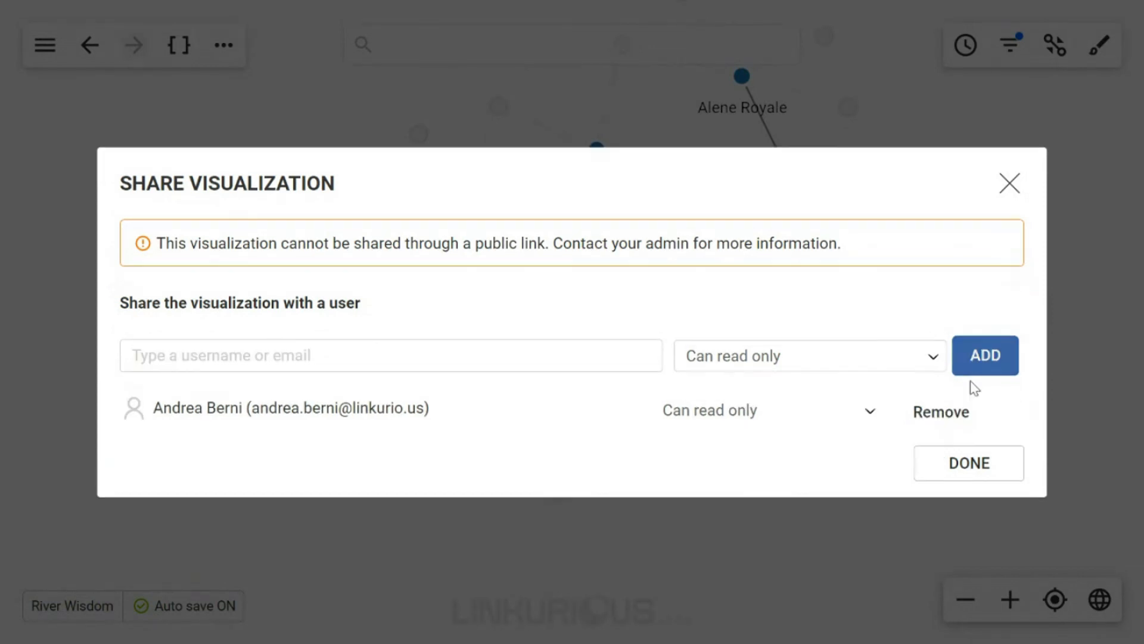
click(973, 466)
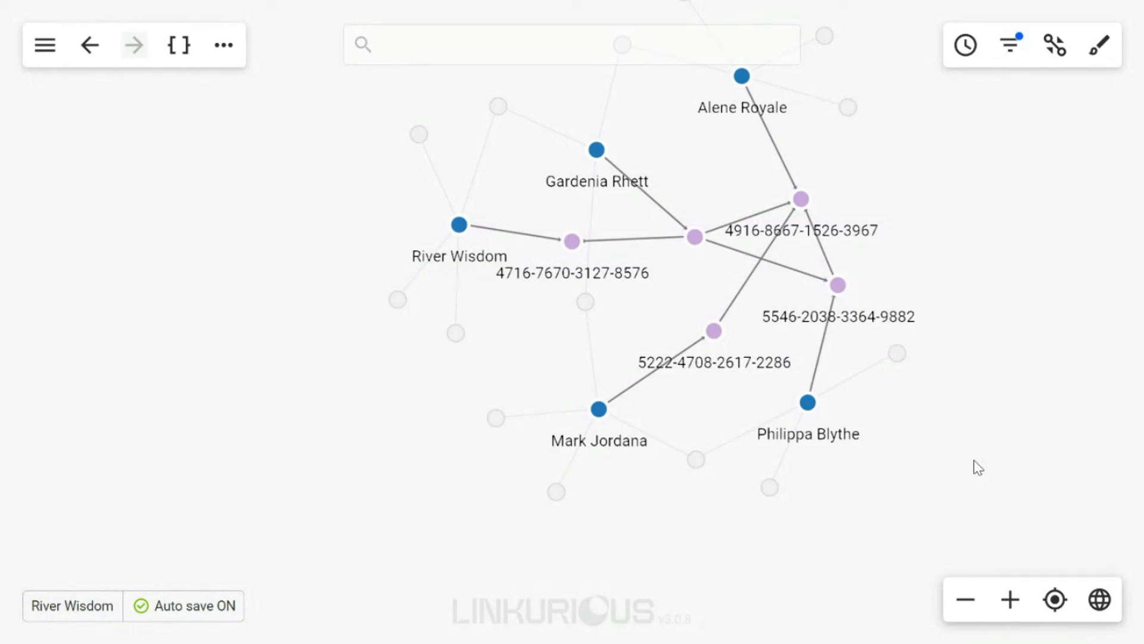
Go back to the Home dashboard and exit full screen with F11
click(45, 46)
click(95, 105)
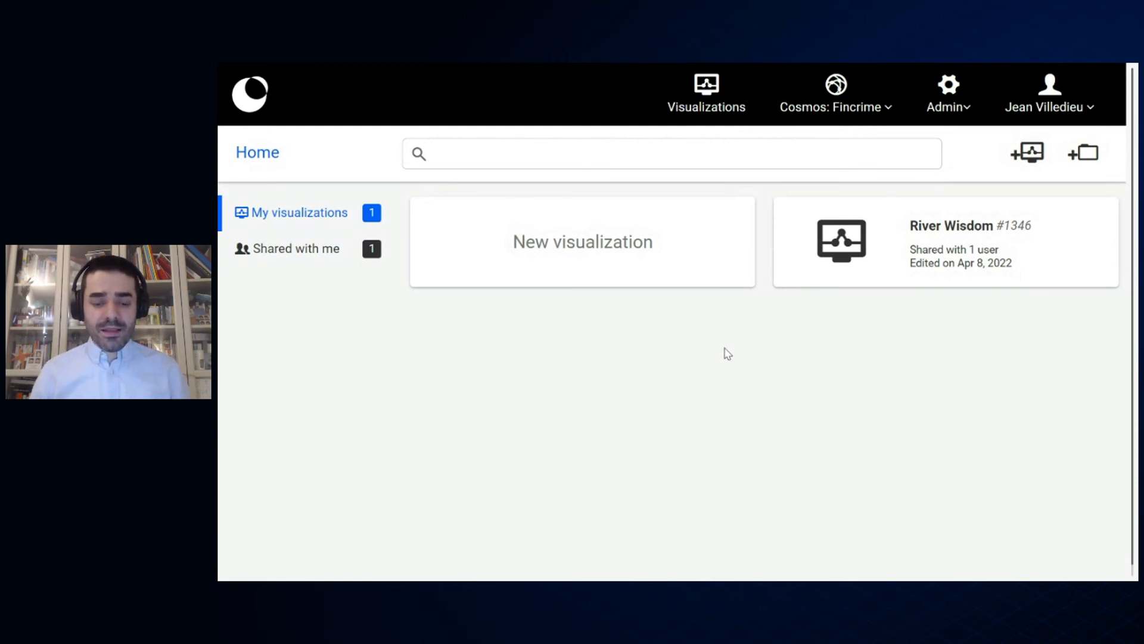
key(F11)
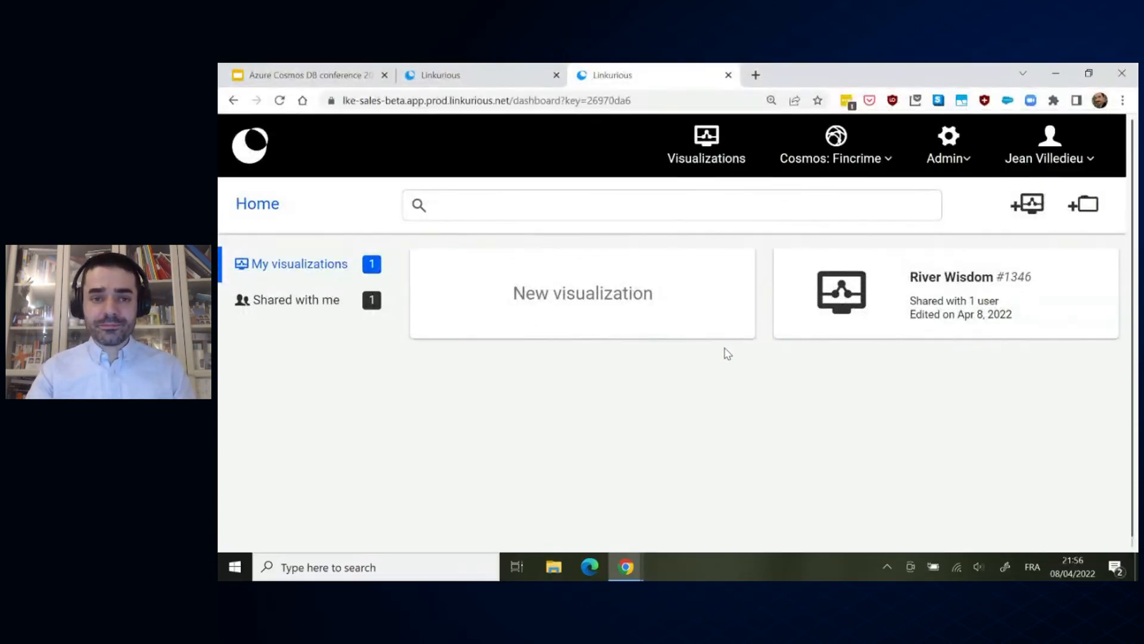